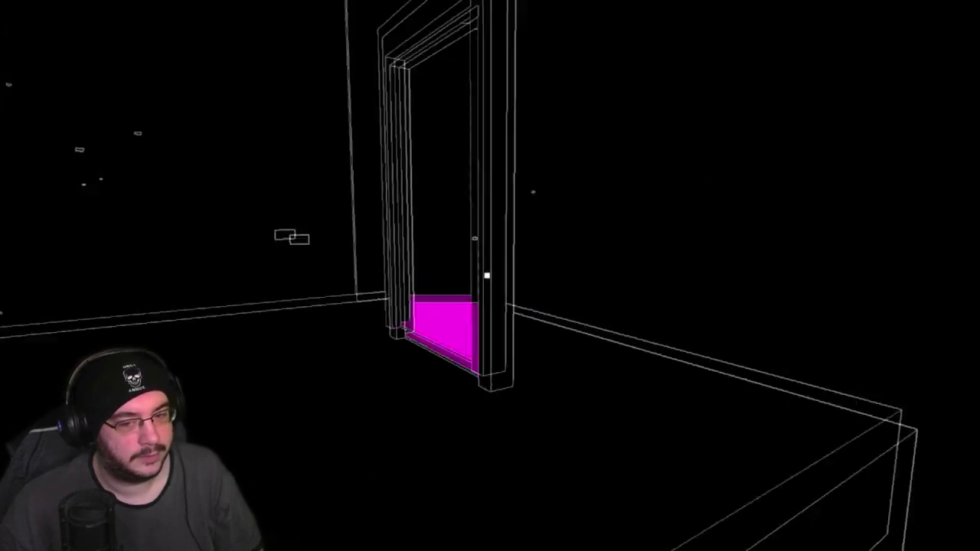
{"action": "key", "text": "w"}
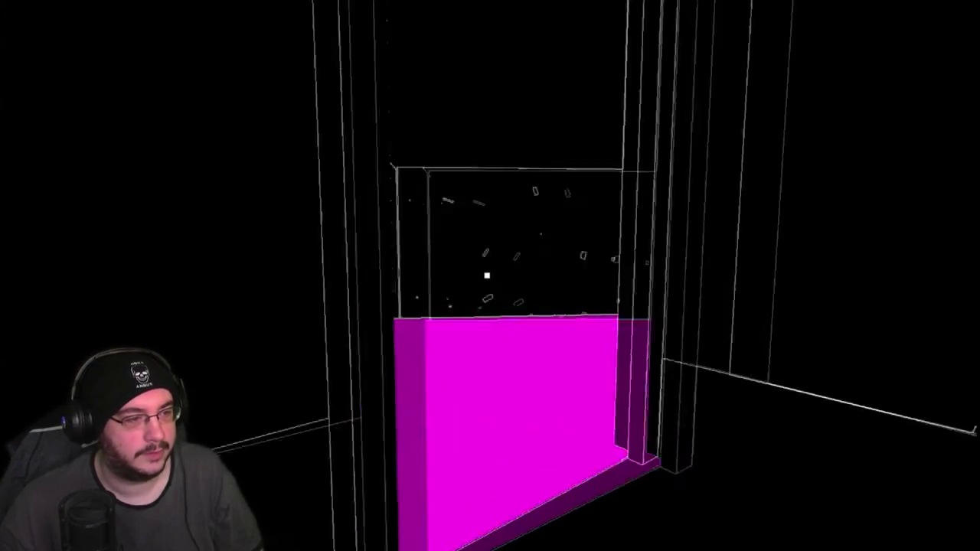
{"action": "key", "text": "w"}
{"action": "key", "text": "w"}
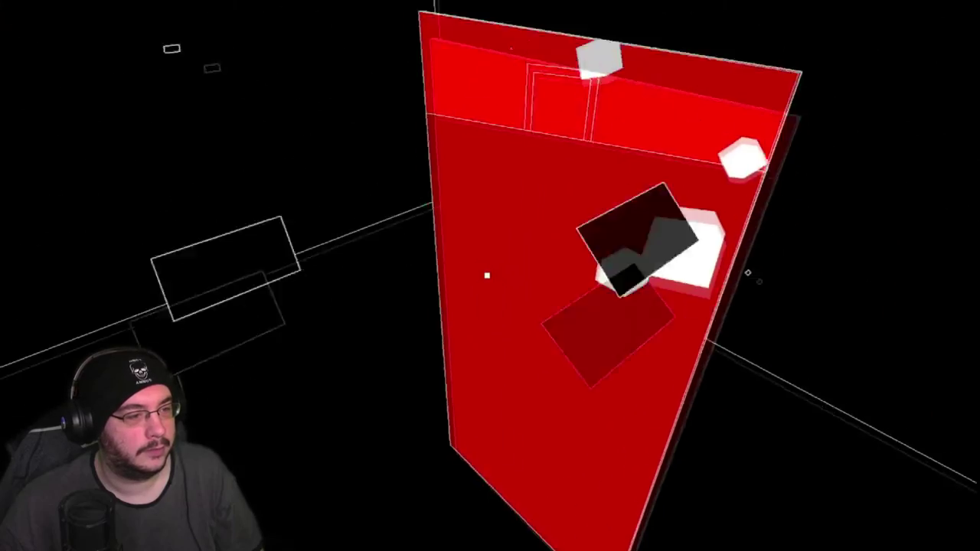
{"action": "key", "text": "w"}
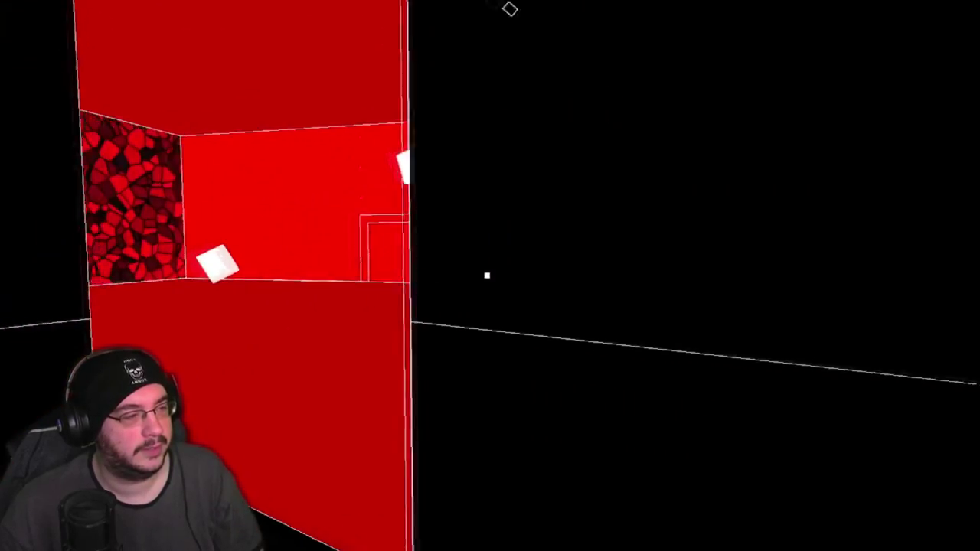
{"action": "key", "text": "w"}
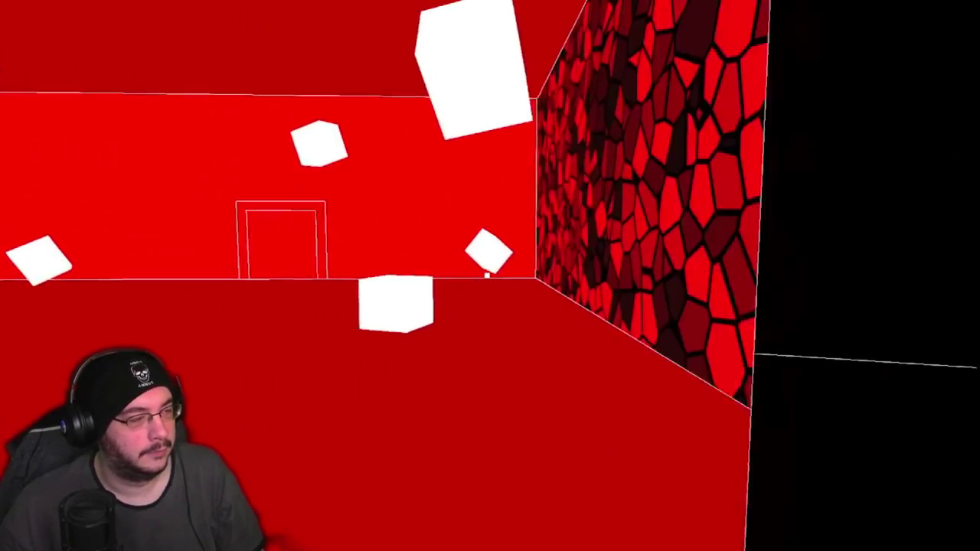
{"action": "key", "text": "w"}
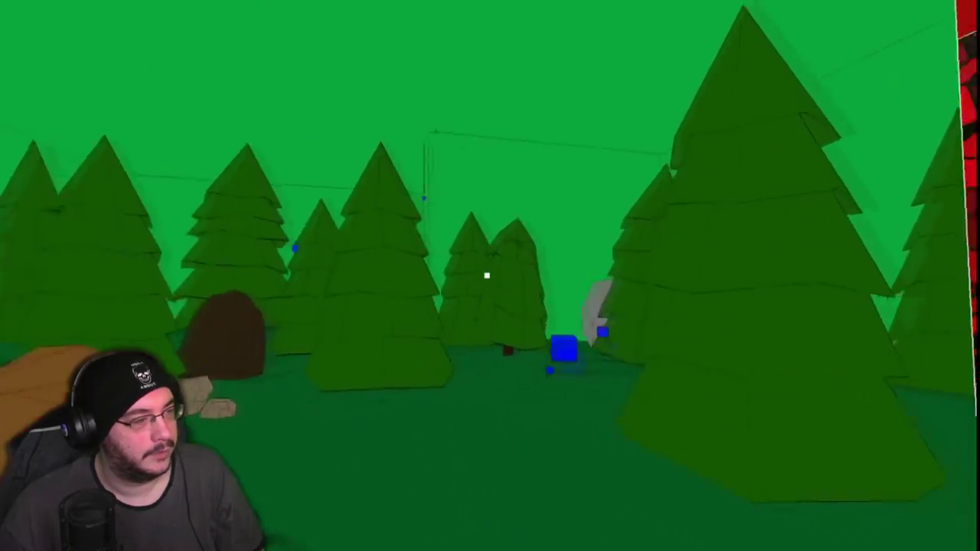
{"action": "key", "text": "w"}
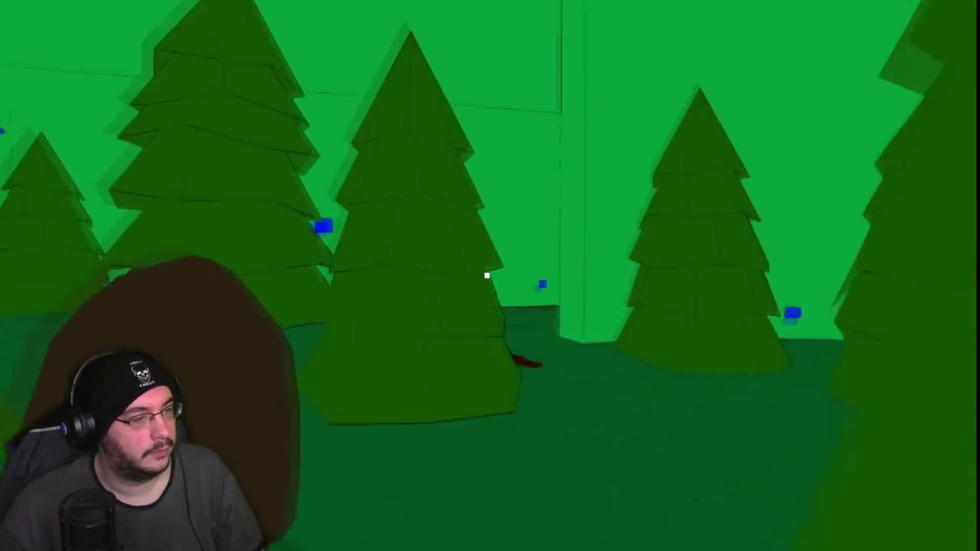
{"action": "key", "text": "w"}
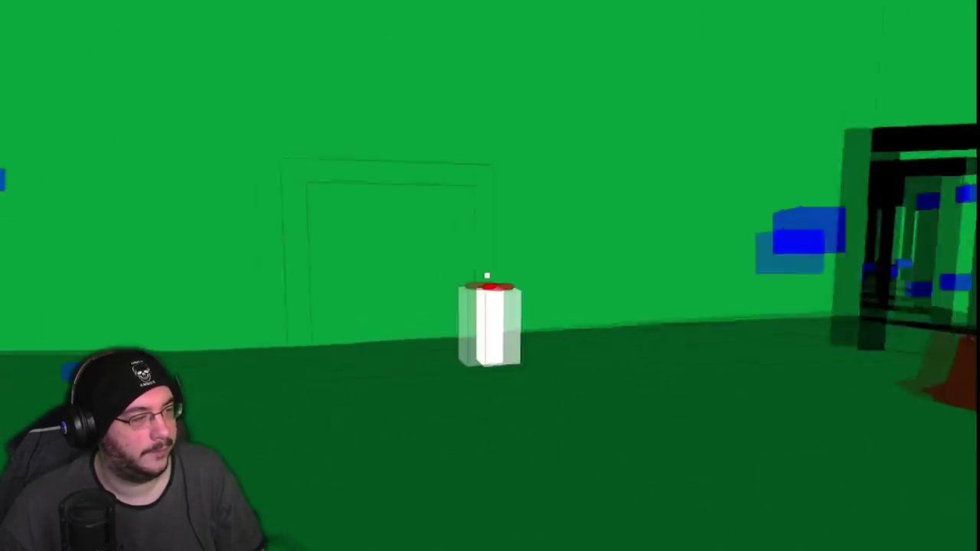
{"action": "key", "text": "w"}
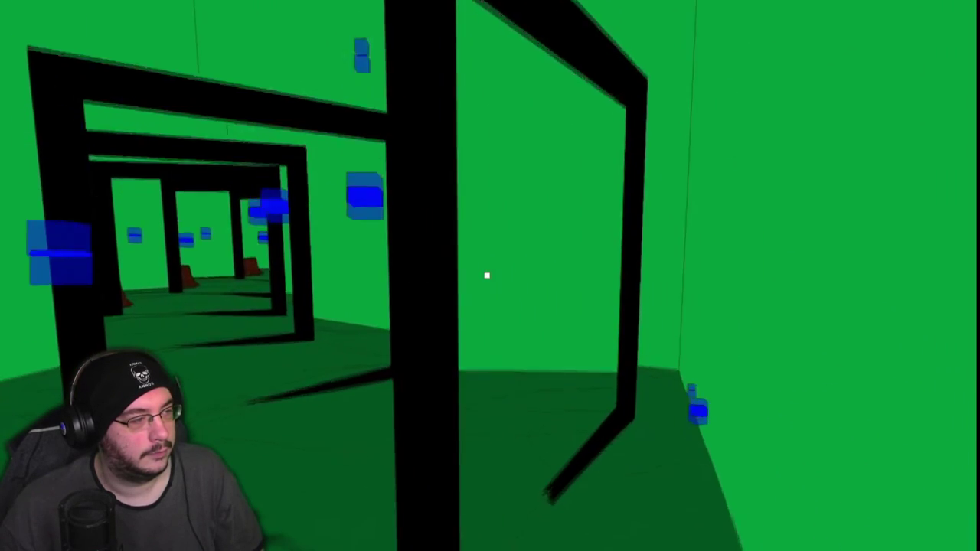
{"action": "key", "text": "w"}
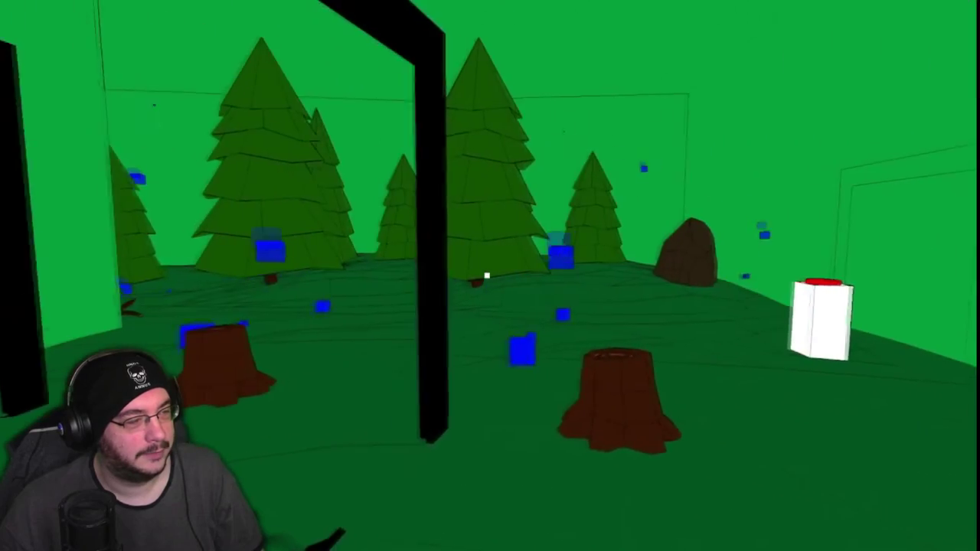
{"action": "key", "text": "w"}
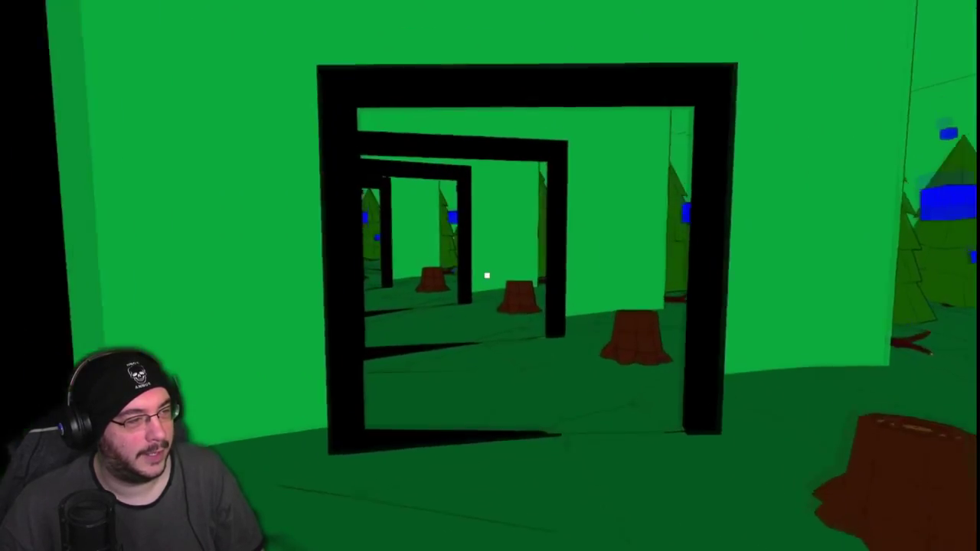
{"action": "key", "text": "w"}
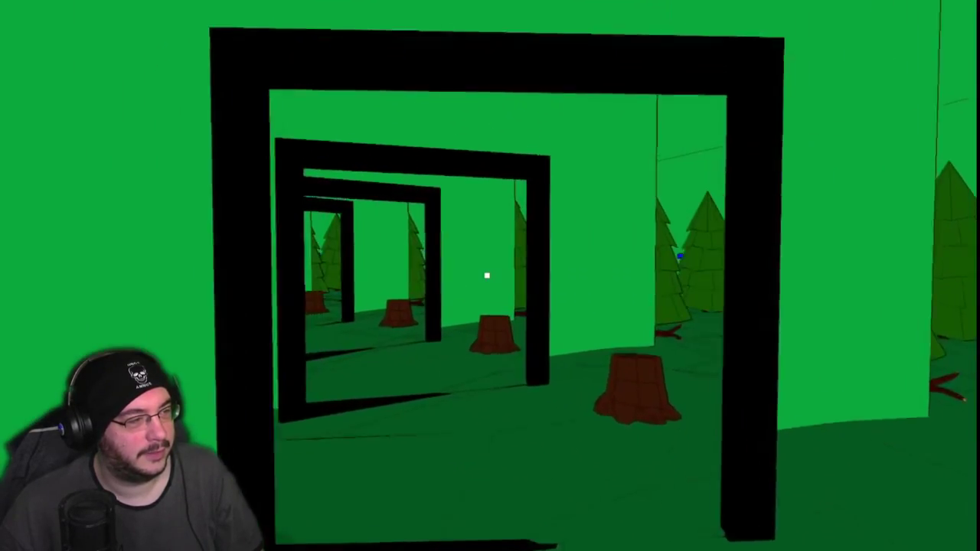
{"action": "key", "text": "w"}
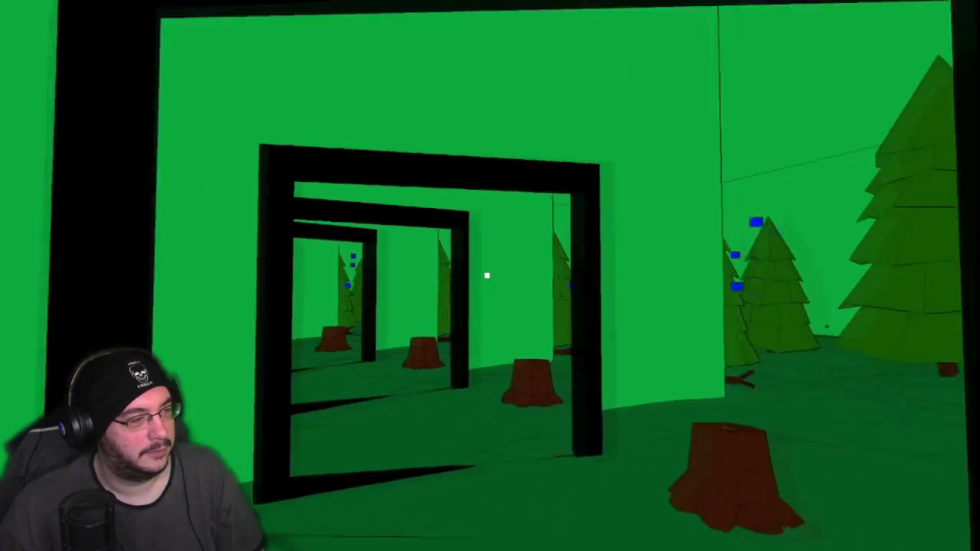
{"action": "key", "text": "w"}
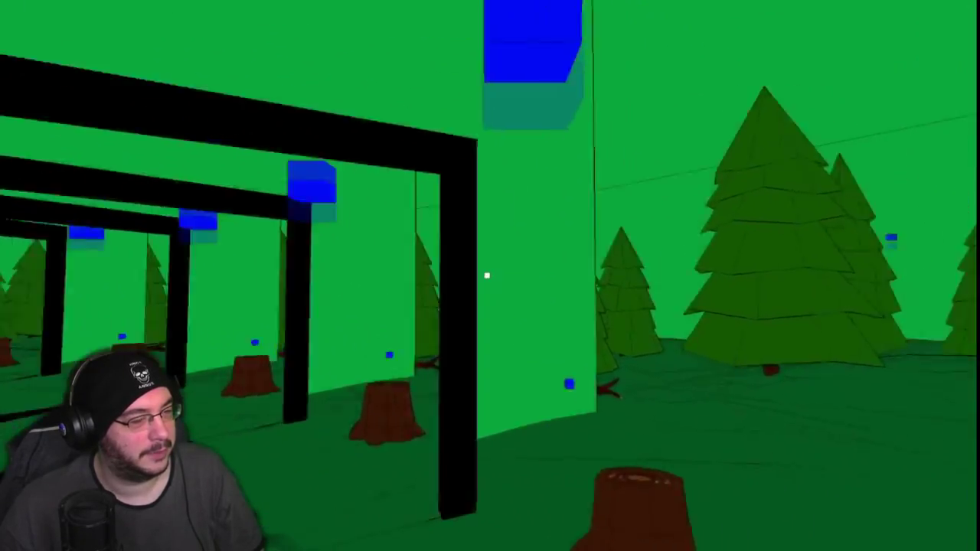
{"action": "key", "text": "w"}
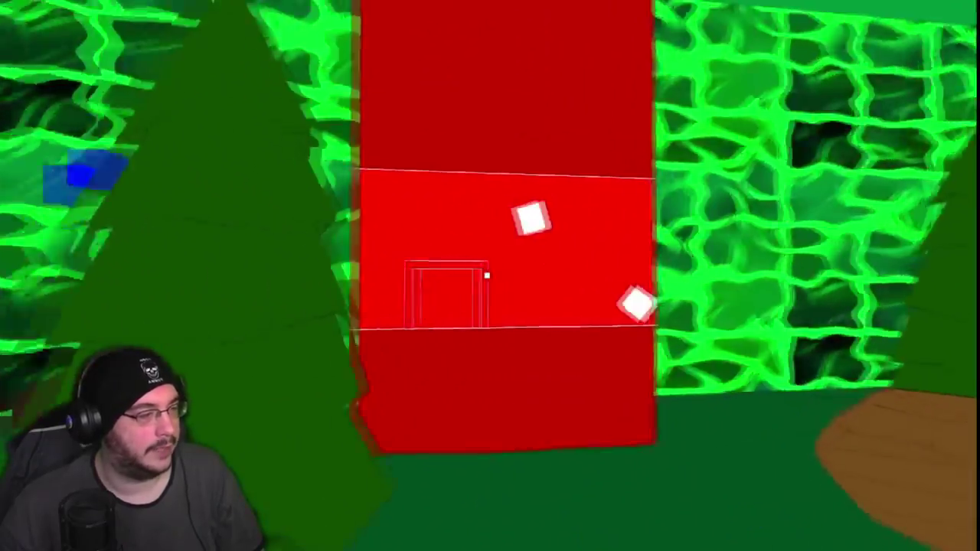
{"action": "key", "text": "w"}
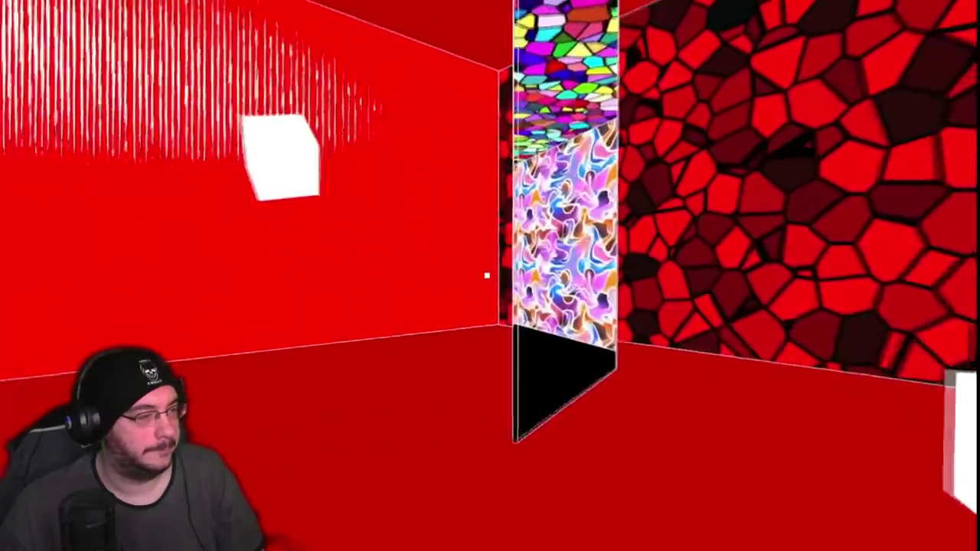
{"action": "key", "text": "w"}
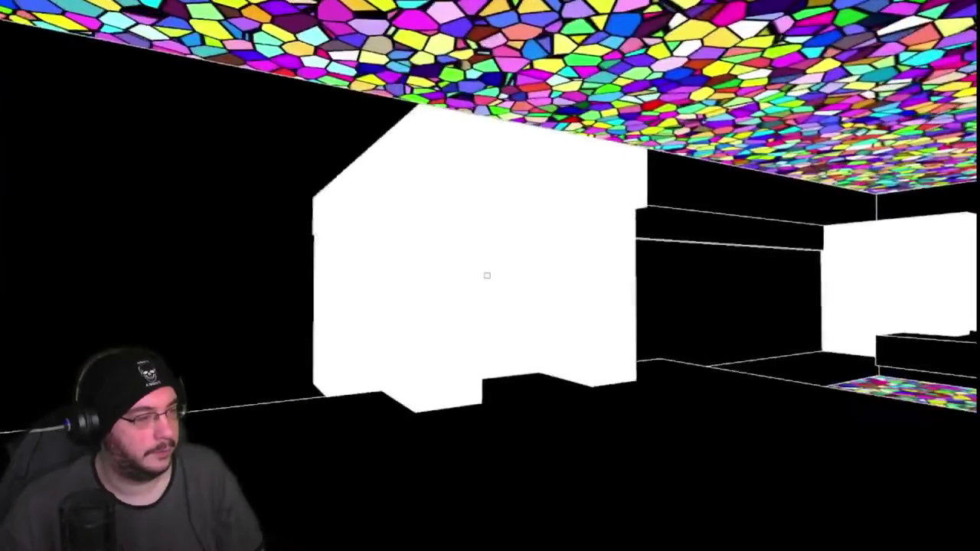
{"action": "key", "text": "w"}
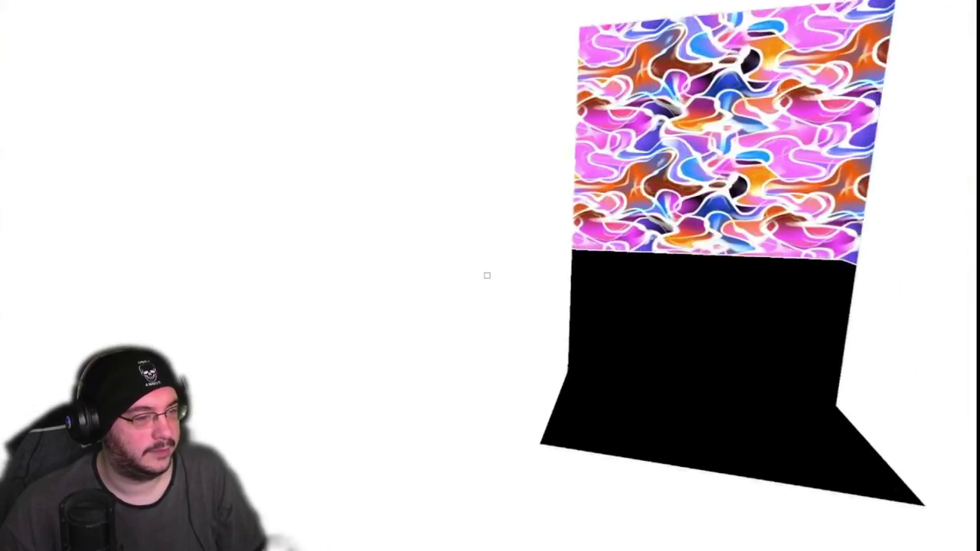
{"action": "key", "text": "w"}
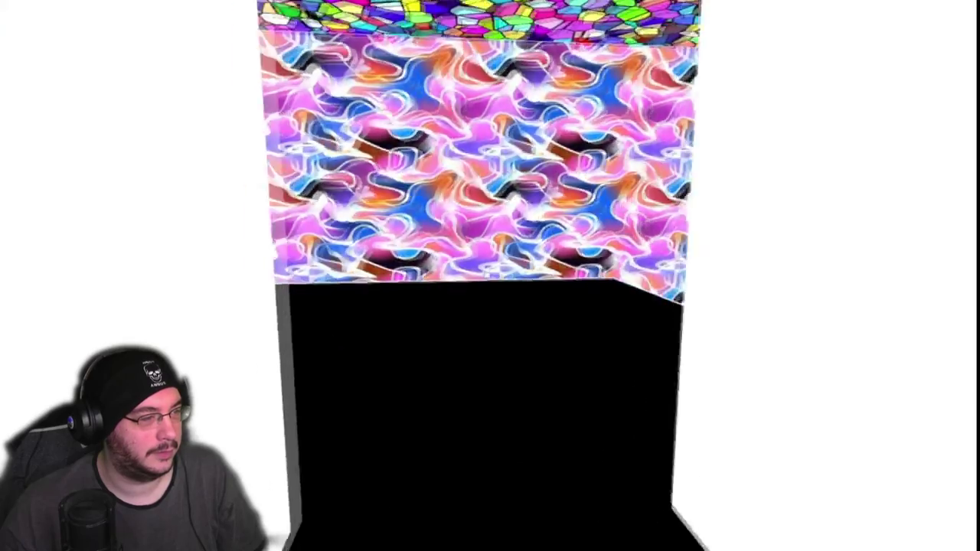
{"action": "key", "text": "w"}
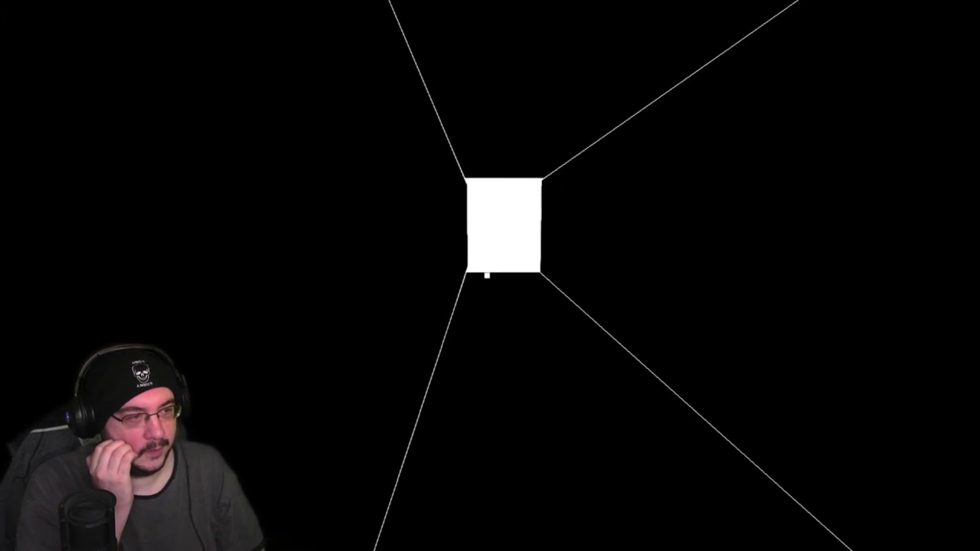
{"action": "key", "text": "w"}
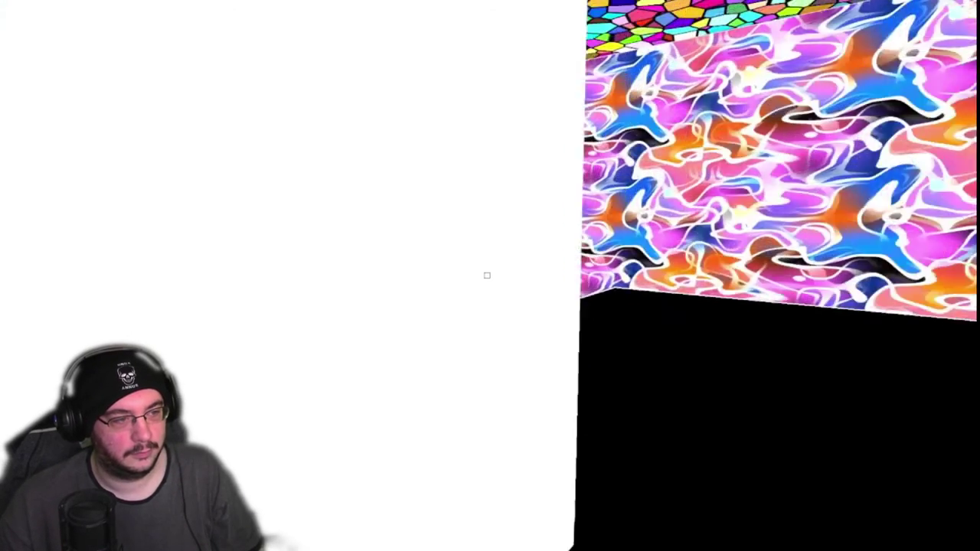
{"action": "key", "text": "w"}
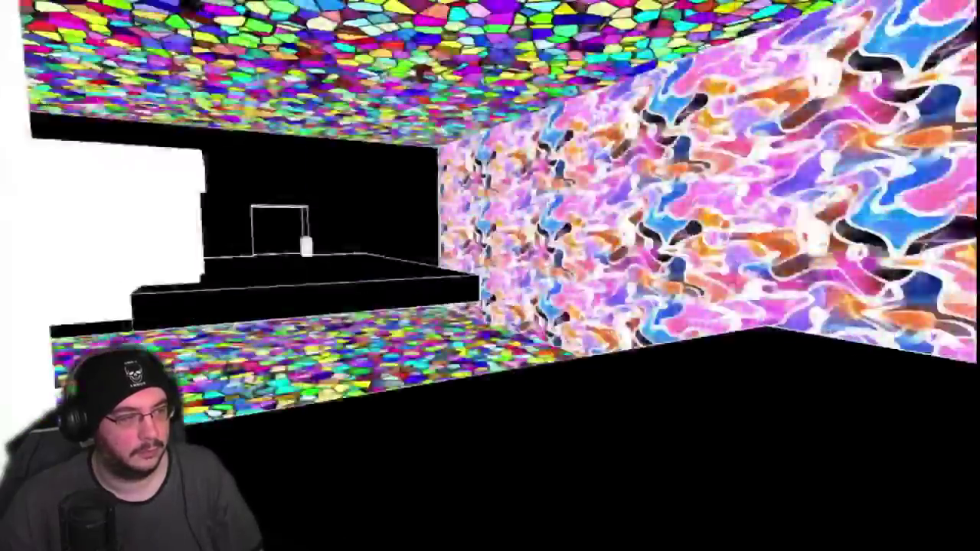
{"action": "key", "text": "w"}
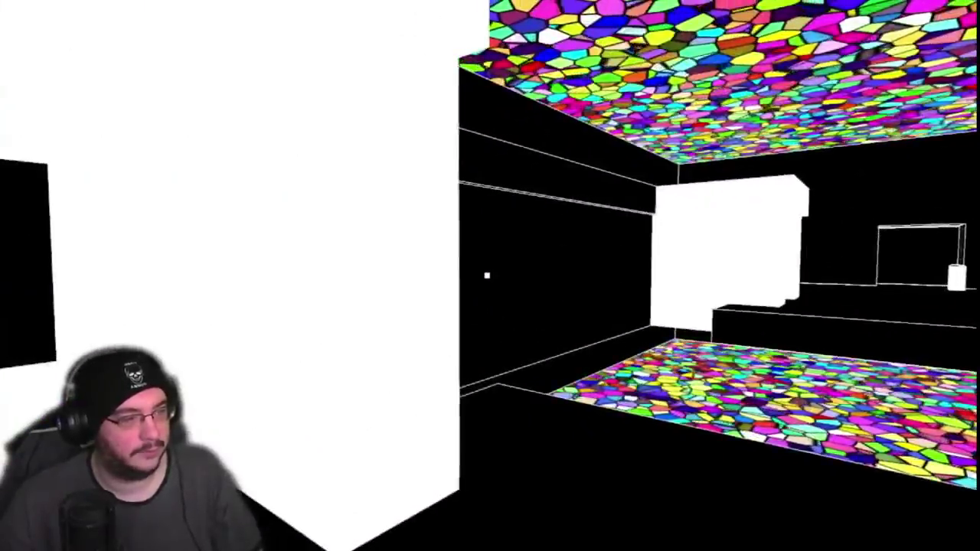
{"action": "key", "text": "w"}
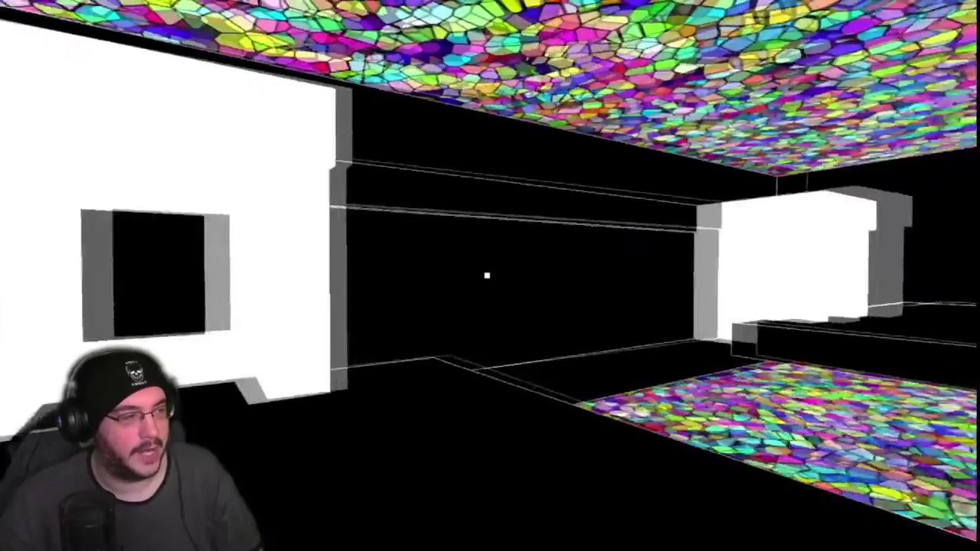
{"action": "key", "text": "w"}
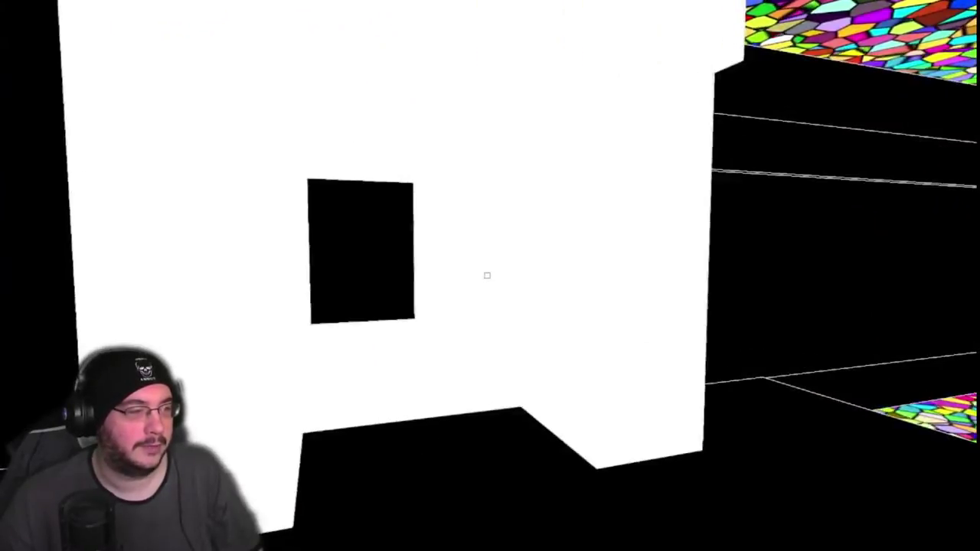
{"action": "key", "text": "w"}
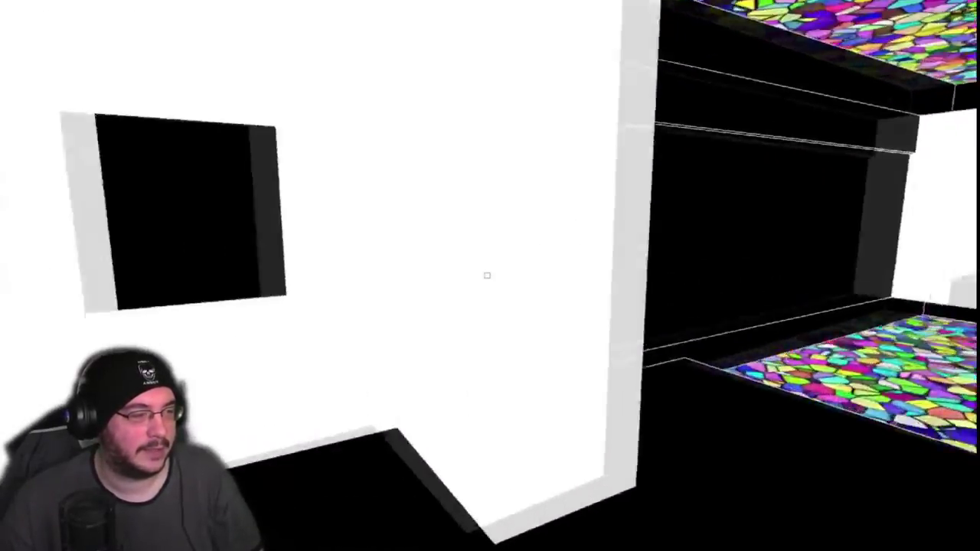
{"action": "key", "text": "w"}
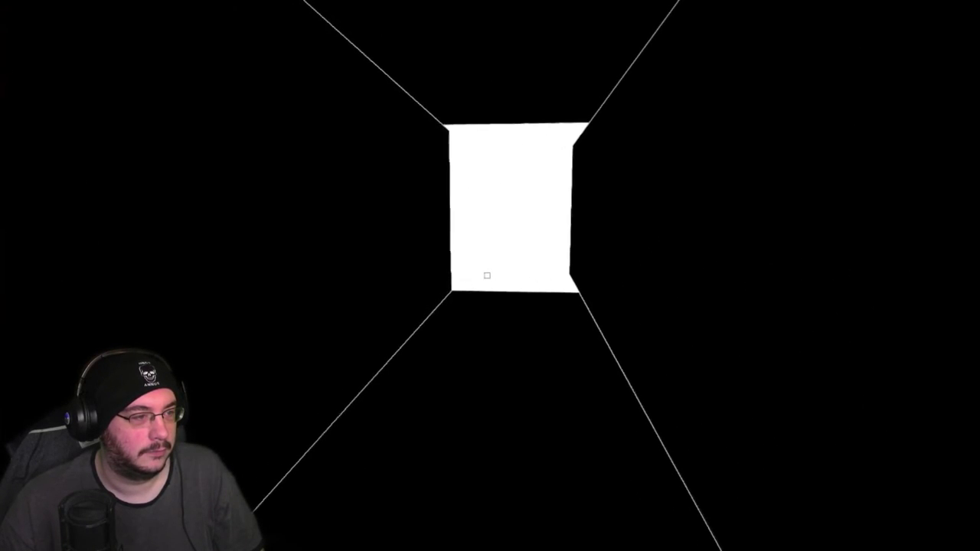
{"action": "key", "text": "w"}
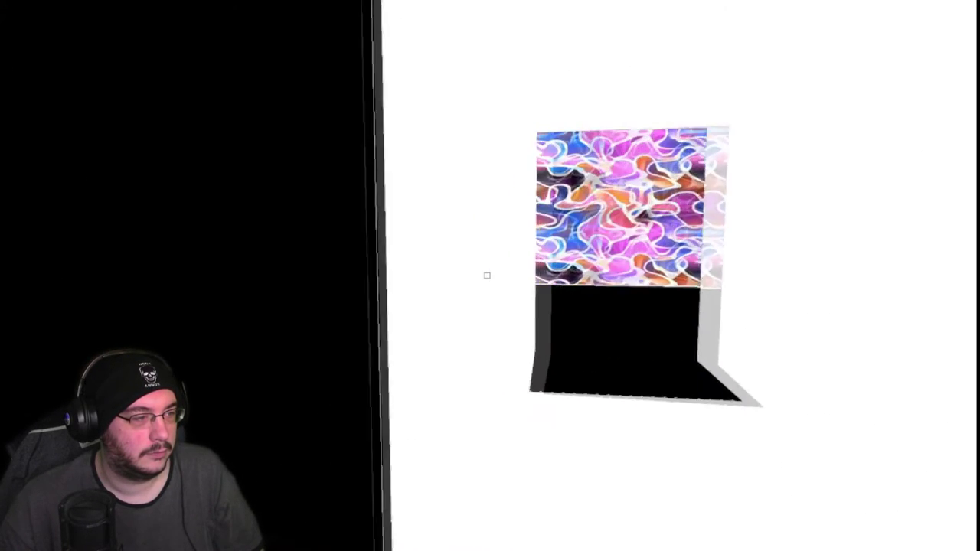
{"action": "key", "text": "w"}
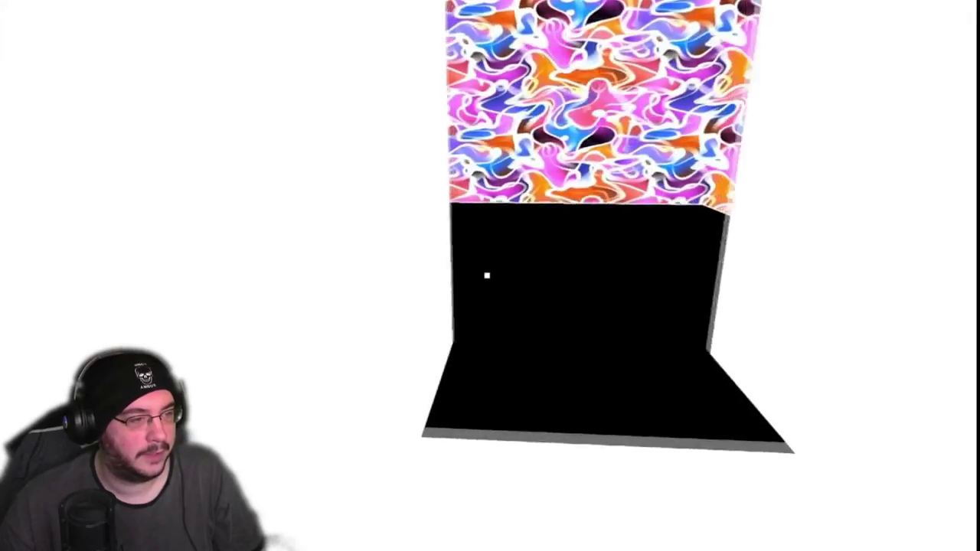
{"action": "key", "text": "w"}
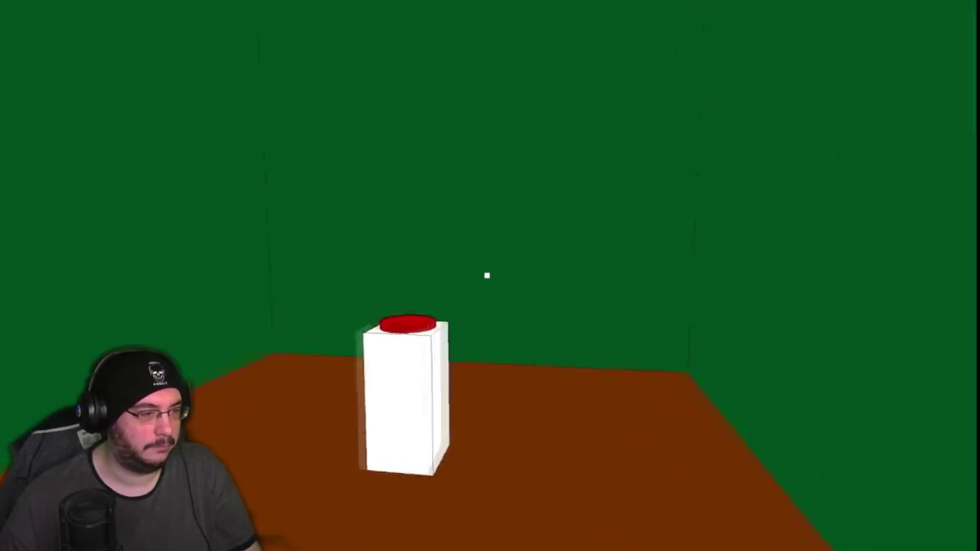
{"action": "key", "text": "w"}
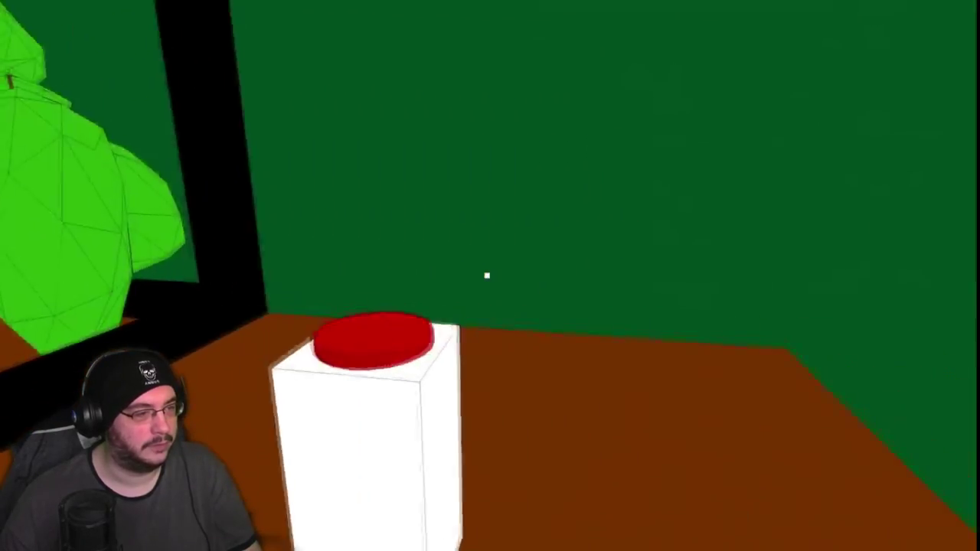
{"action": "key", "text": "w"}
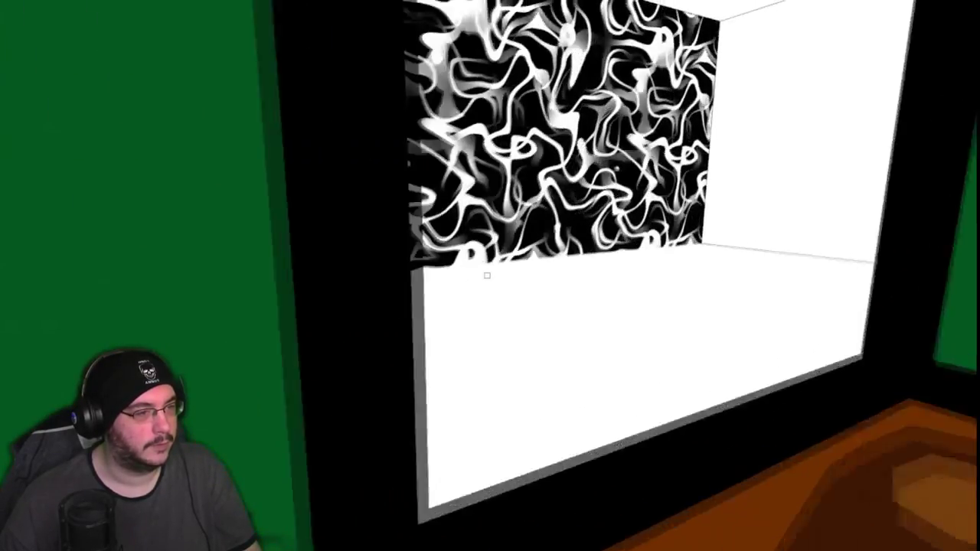
{"action": "key", "text": "w"}
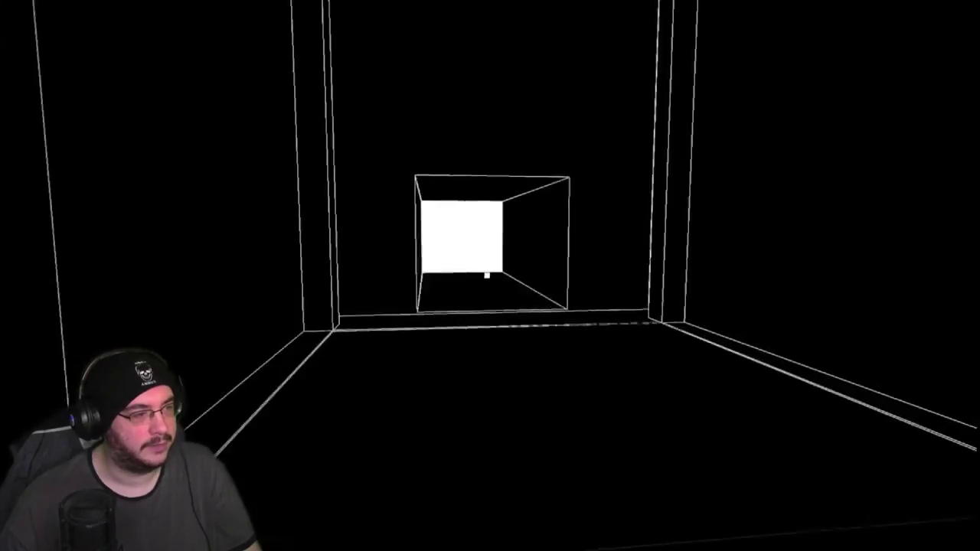
{"action": "key", "text": "w"}
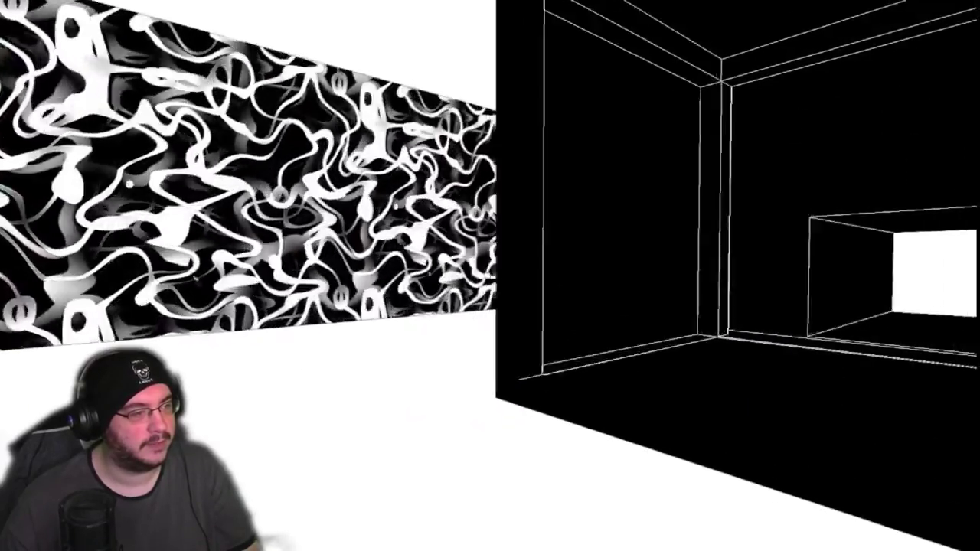
{"action": "key", "text": "w"}
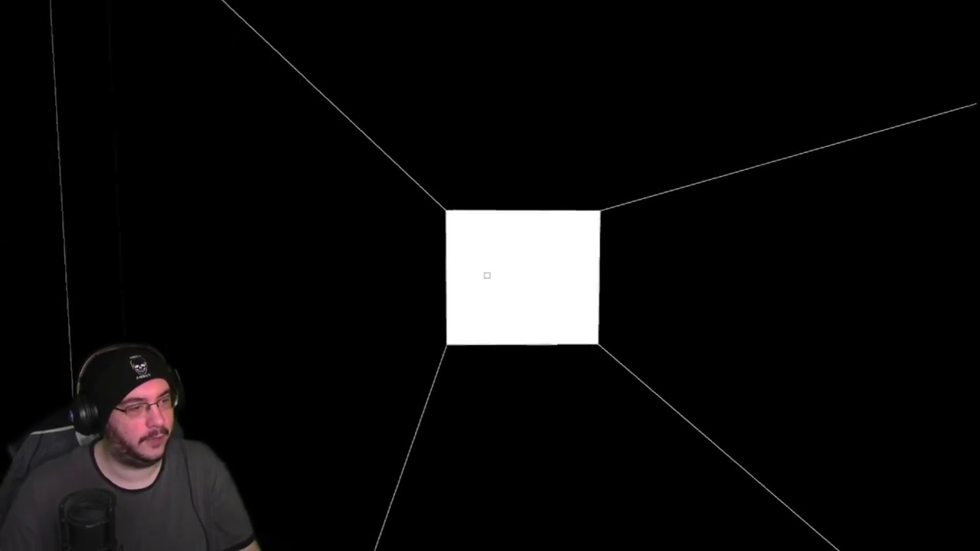
{"action": "key", "text": "w"}
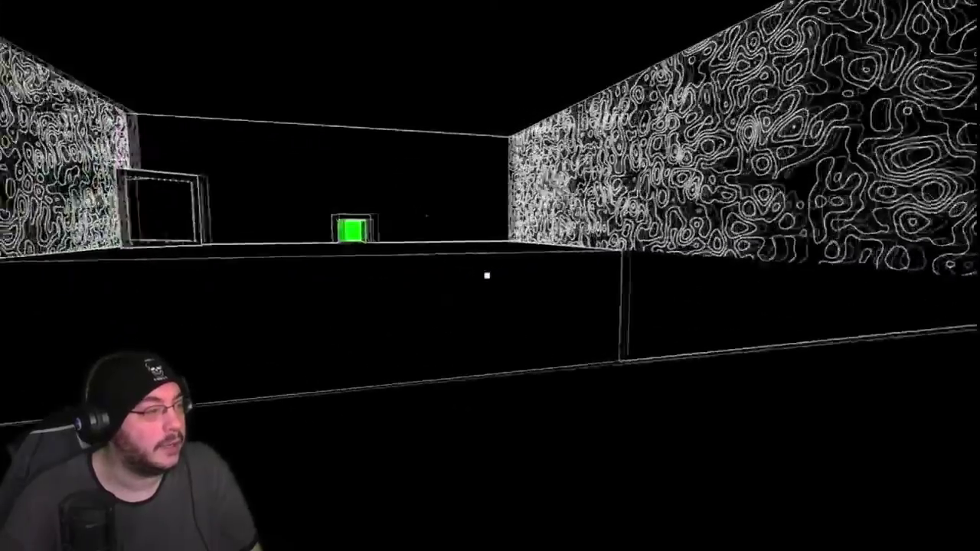
{"action": "key", "text": "w"}
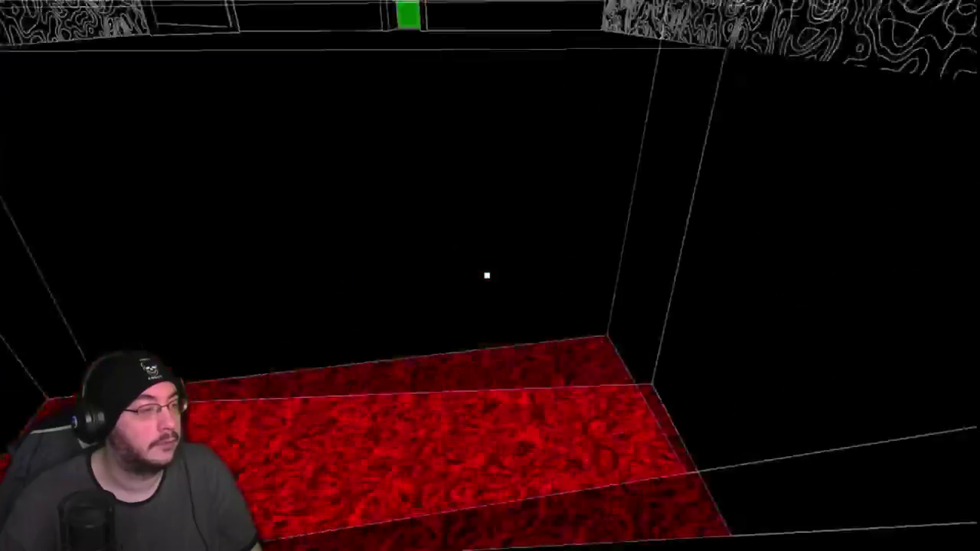
{"action": "key", "text": "w"}
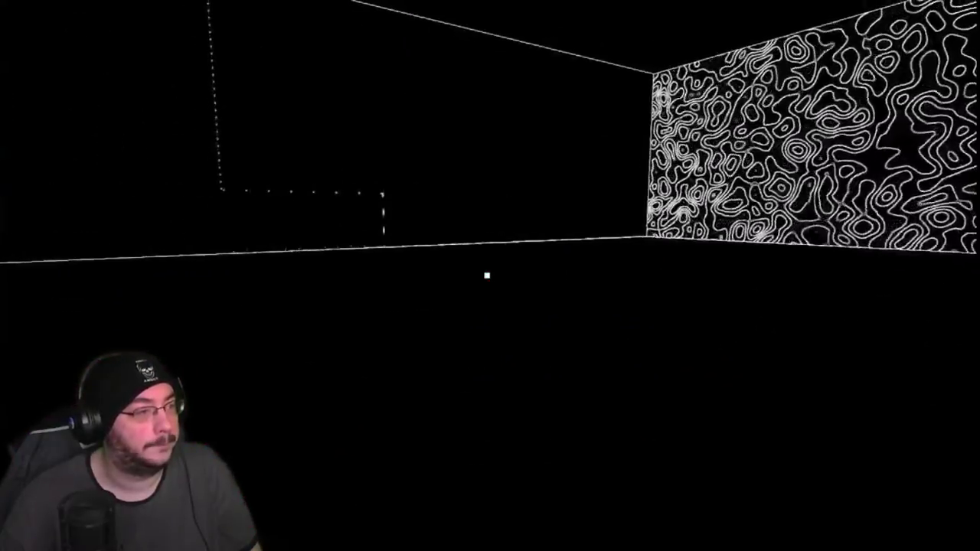
{"action": "key", "text": "w"}
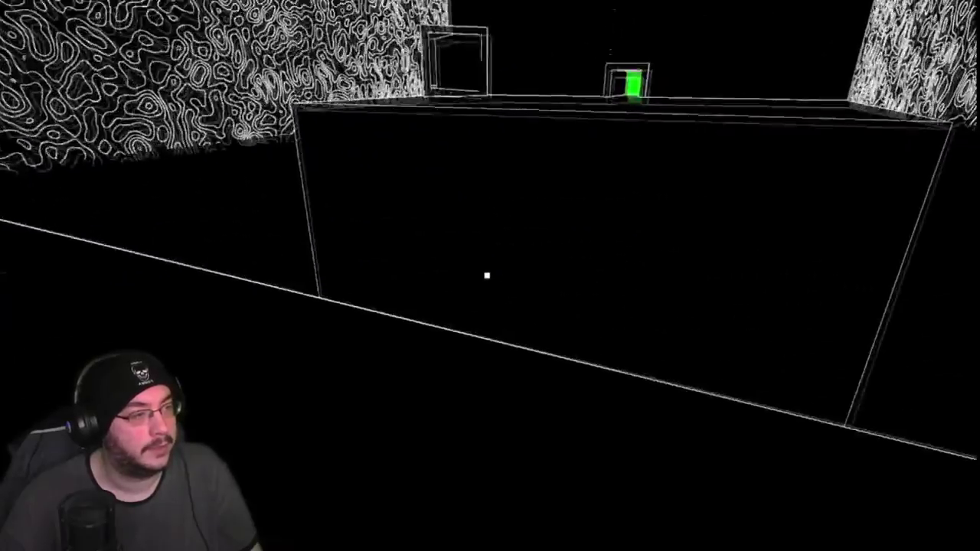
{"action": "key", "text": "w"}
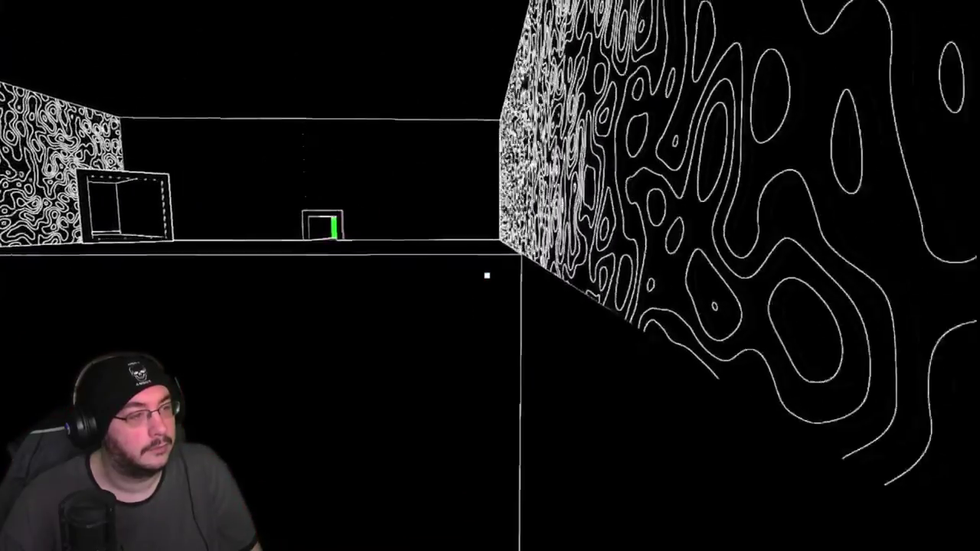
{"action": "key", "text": "w"}
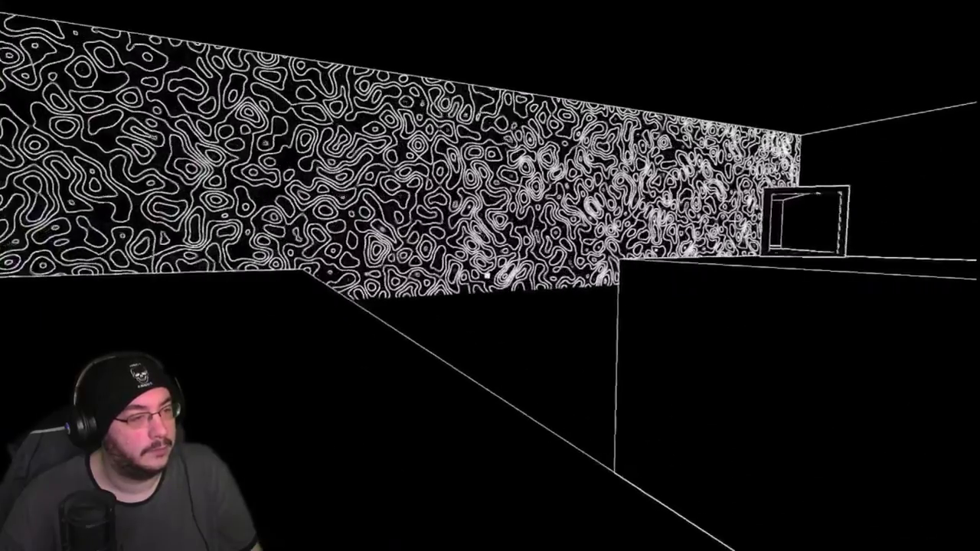
{"action": "key", "text": "w"}
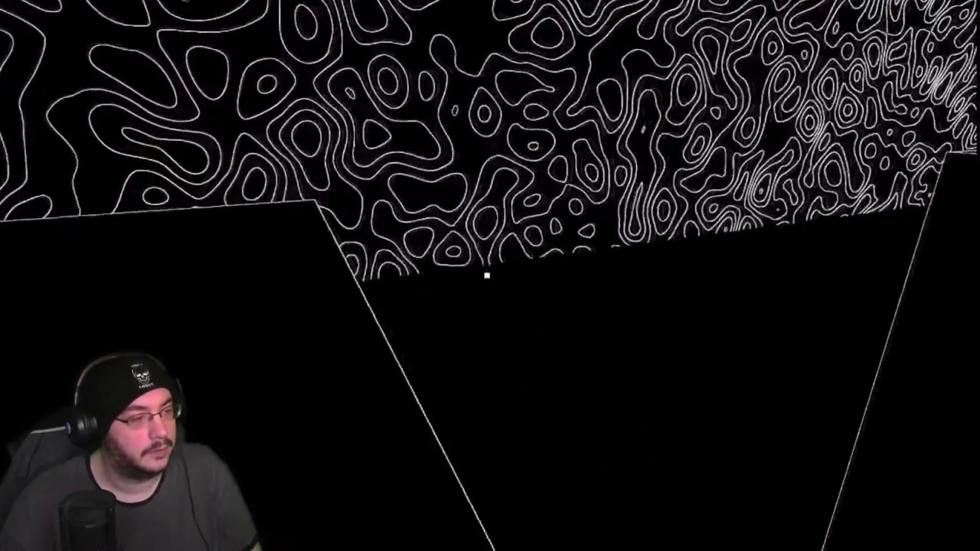
{"action": "key", "text": "w"}
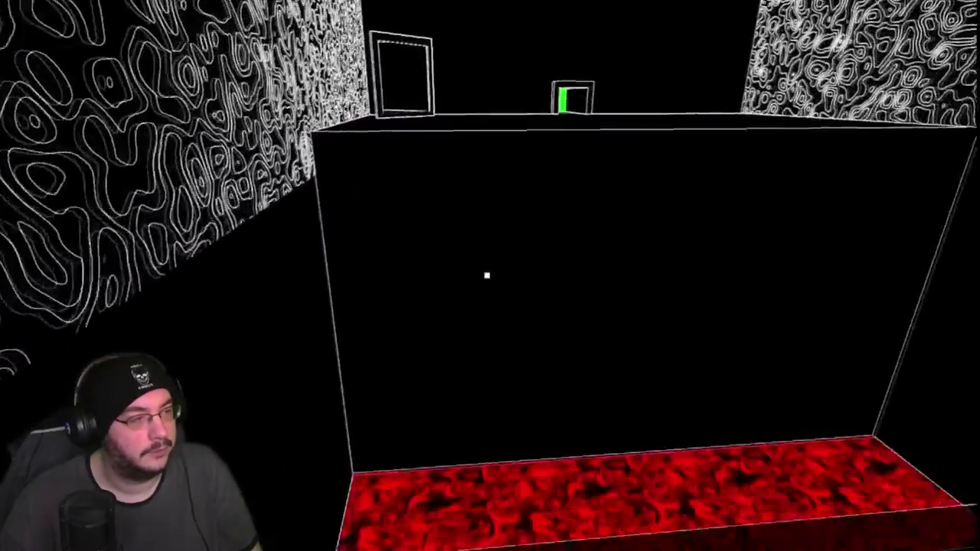
{"action": "key", "text": "w"}
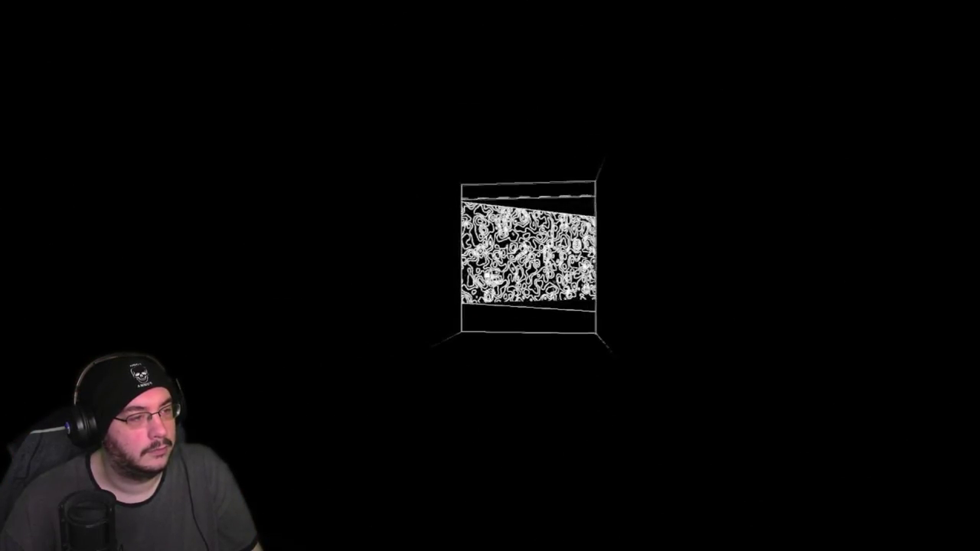
{"action": "key", "text": "w"}
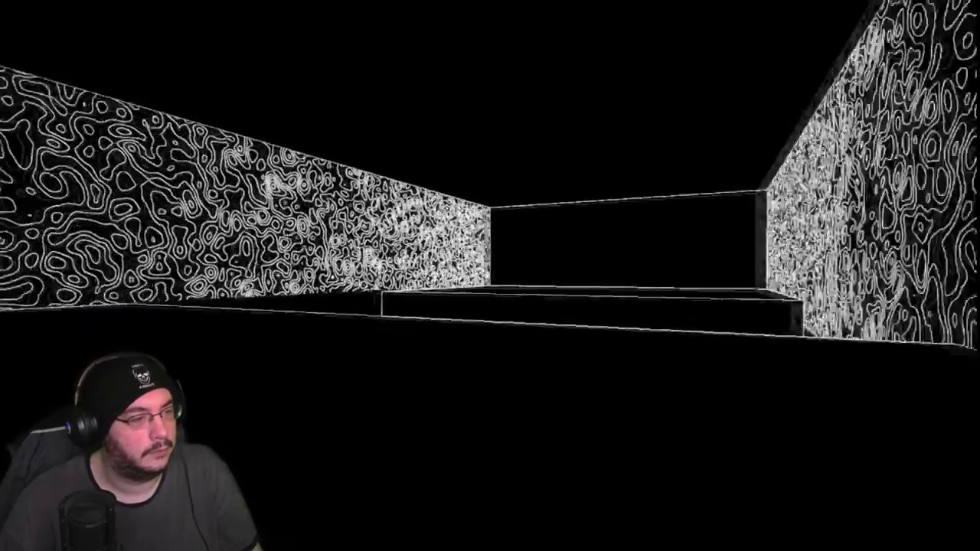
{"action": "key", "text": "w"}
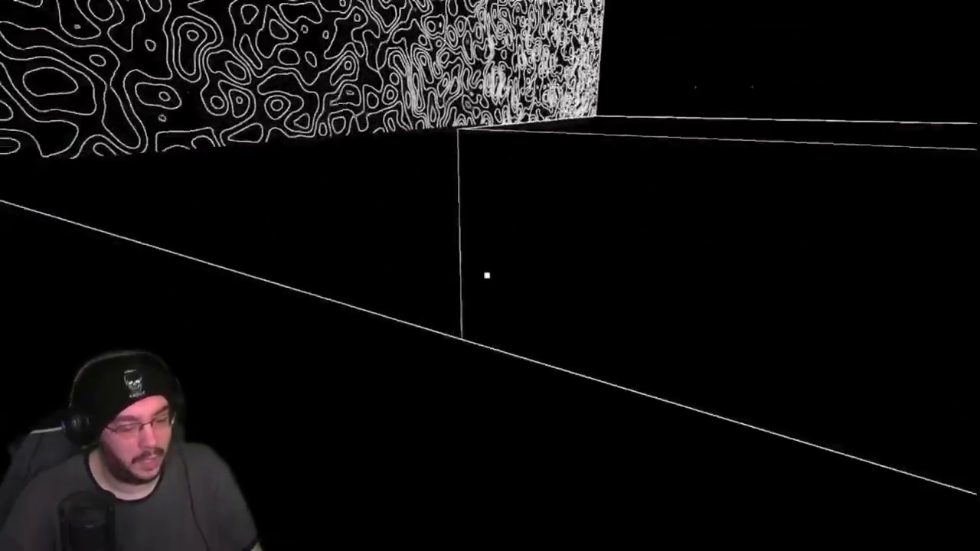
{"action": "key", "text": "w"}
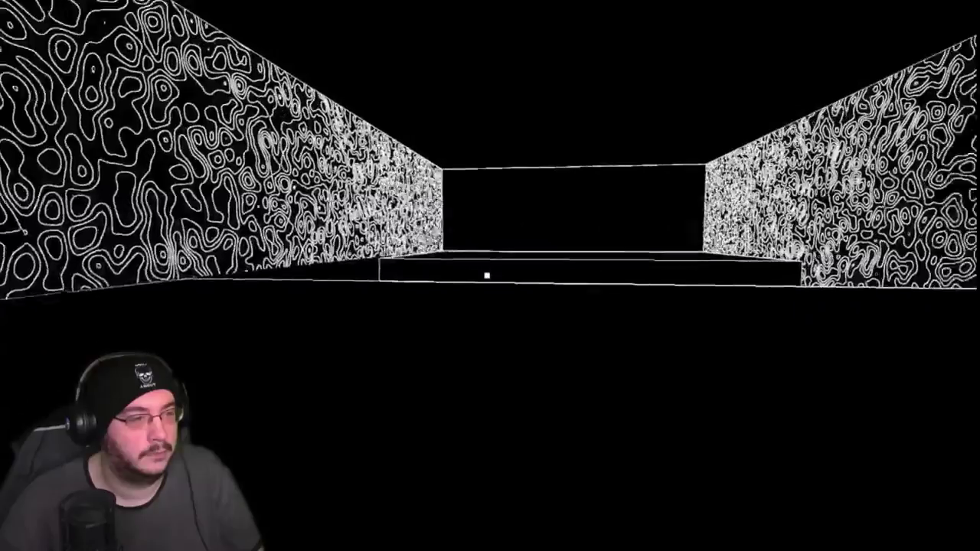
{"action": "key", "text": "w"}
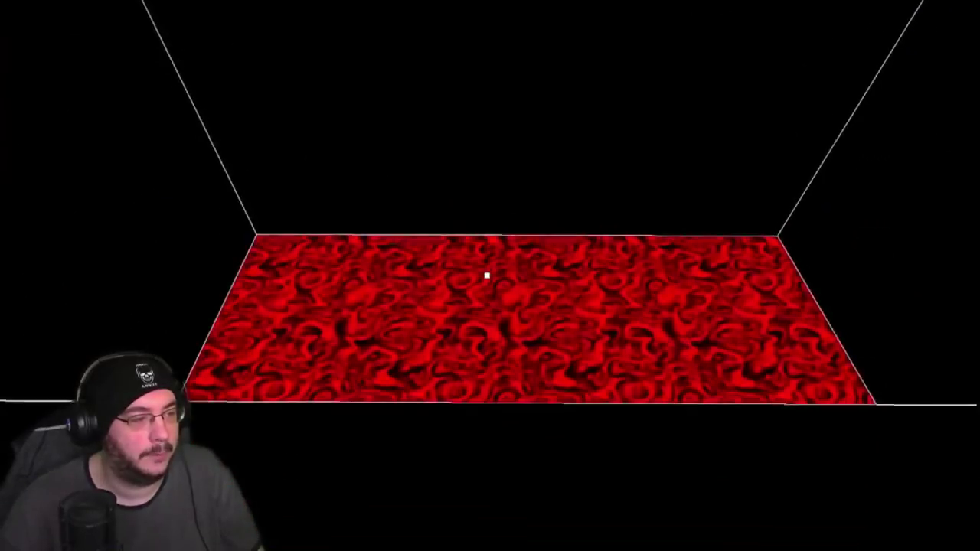
{"action": "key", "text": "w"}
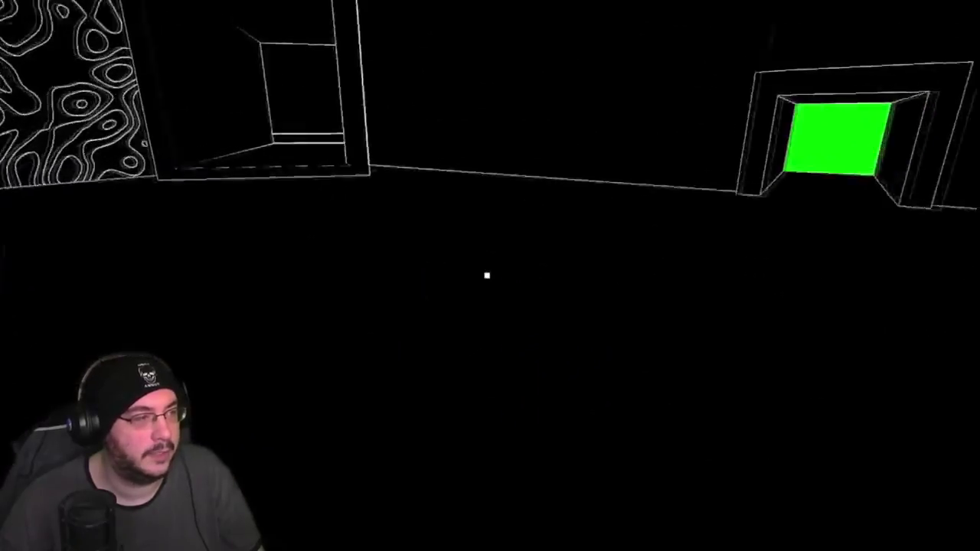
{"action": "key", "text": "w"}
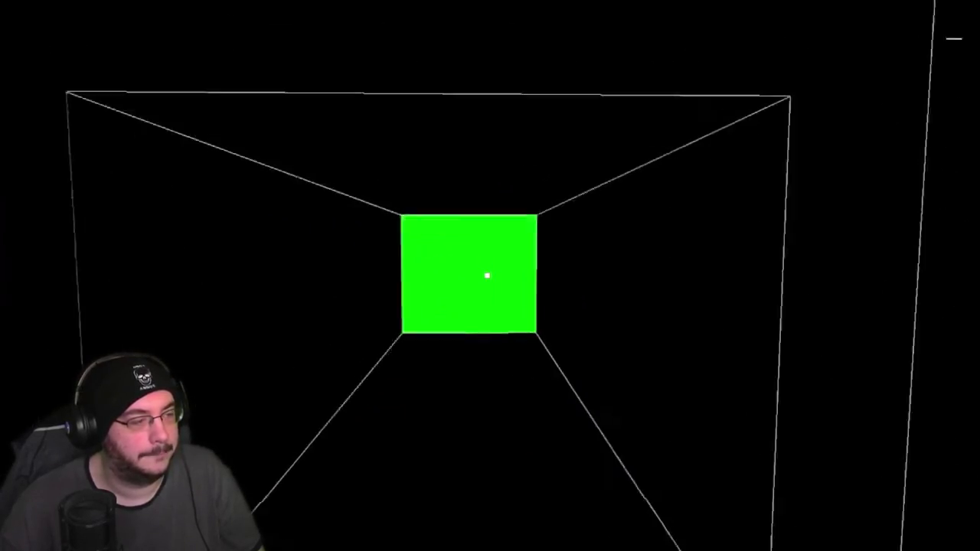
{"action": "key", "text": "w"}
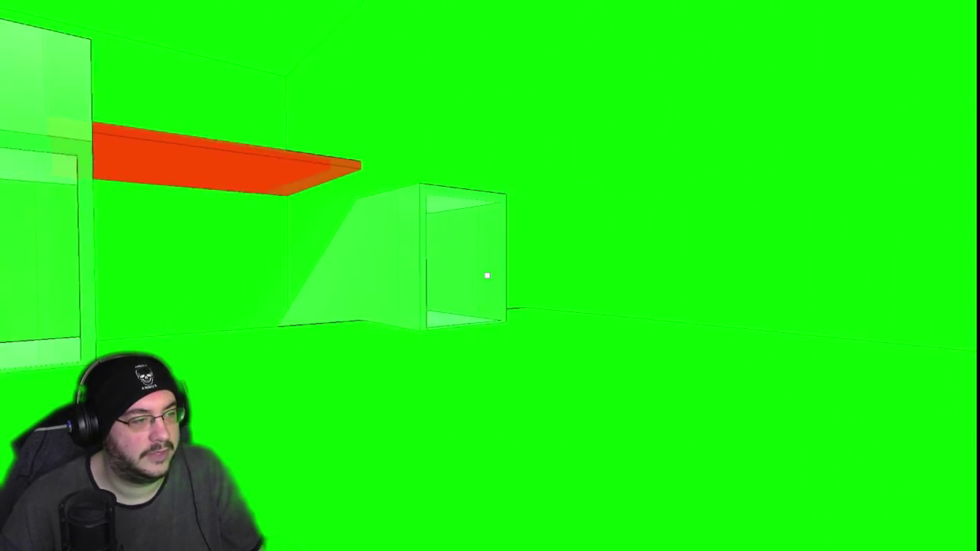
{"action": "key", "text": "w"}
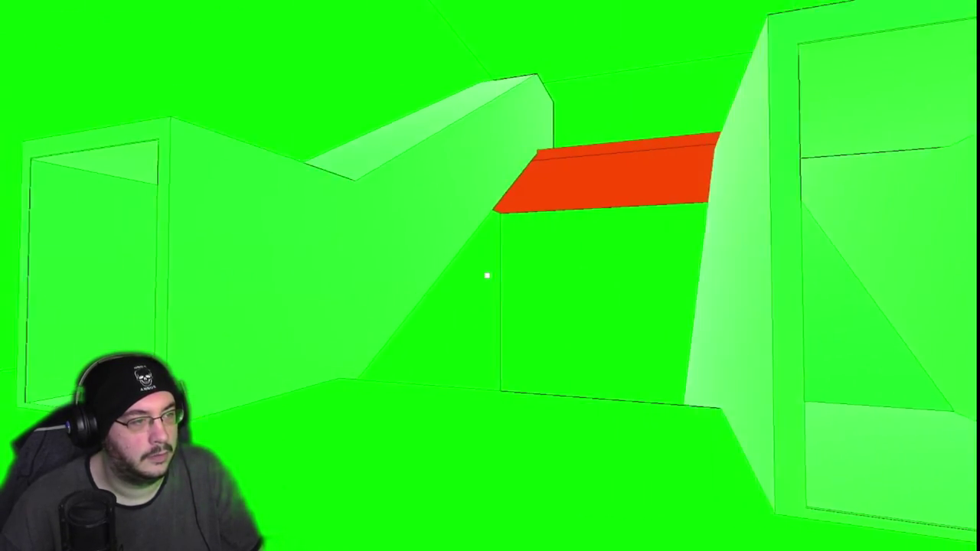
{"action": "key", "text": "w"}
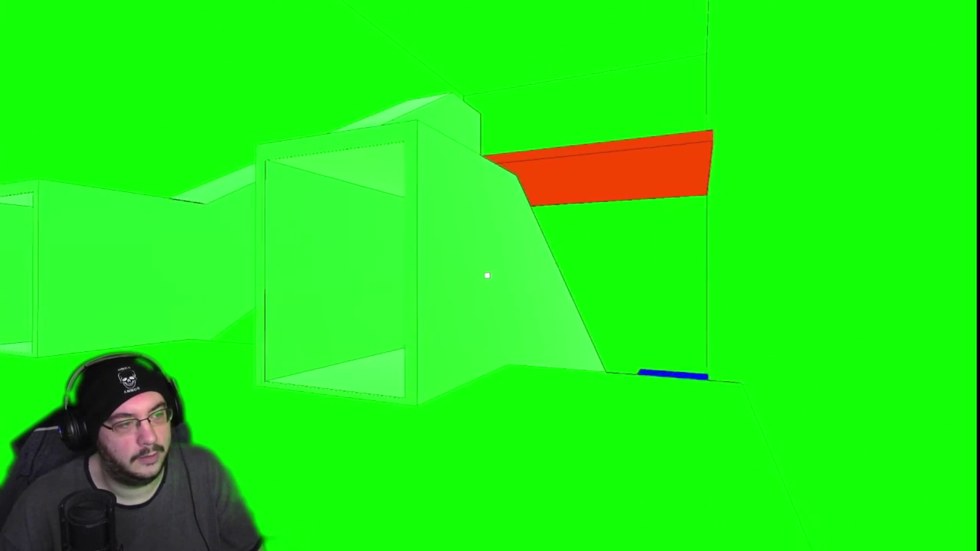
{"action": "key", "text": "w"}
{"action": "key", "text": "w"}
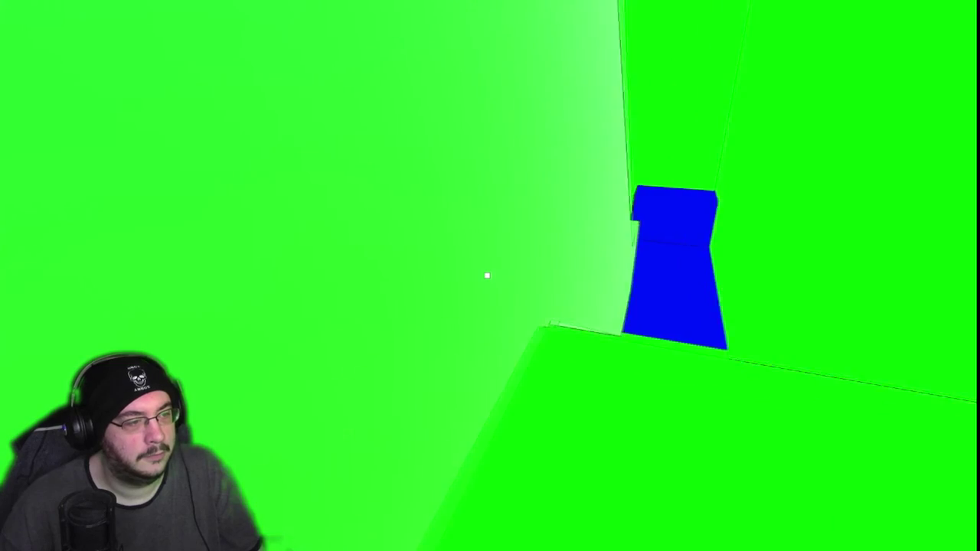
{"action": "key", "text": "w"}
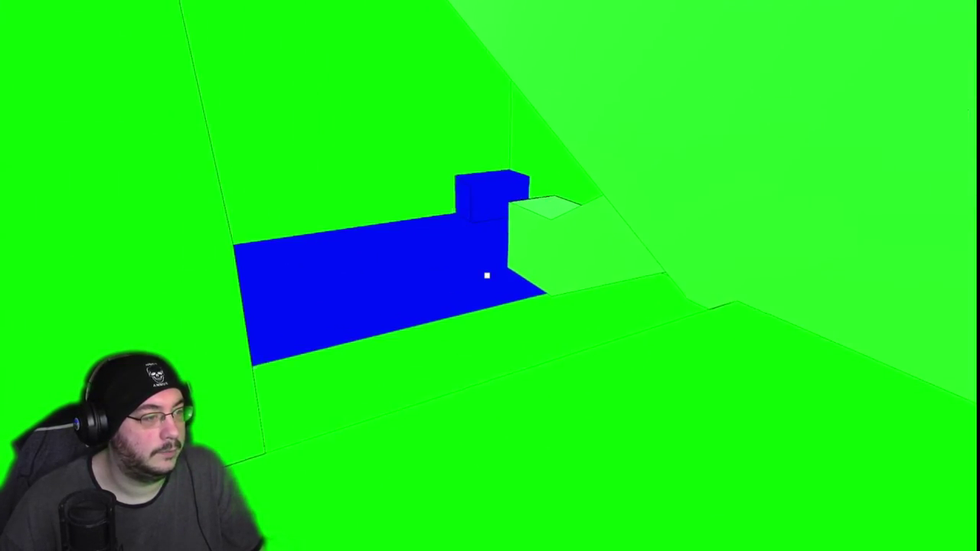
{"action": "key", "text": "w"}
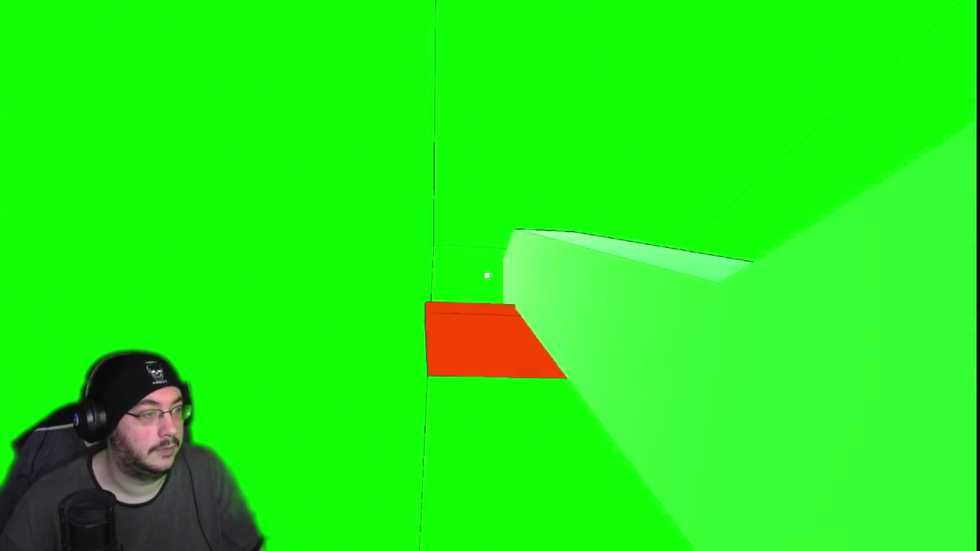
{"action": "key", "text": "w"}
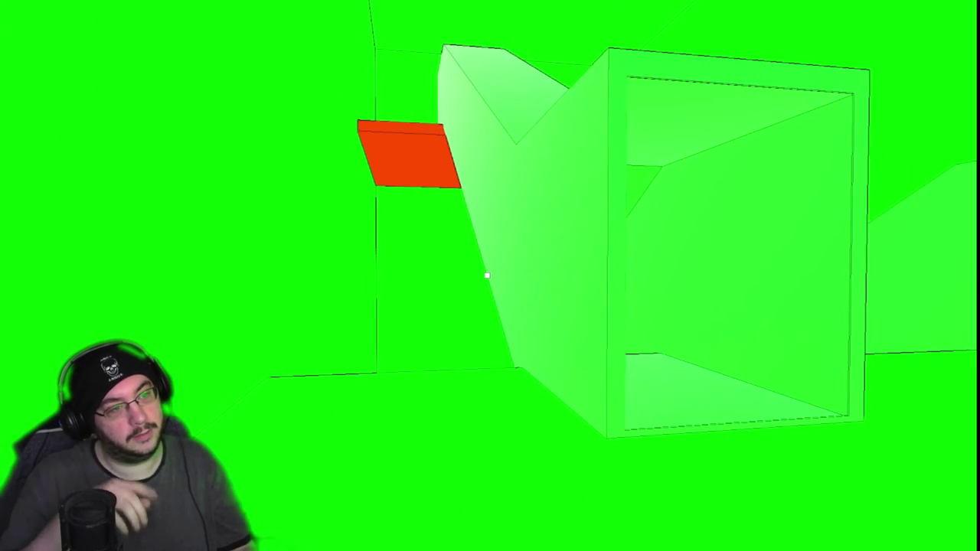
{"action": "key", "text": "w"}
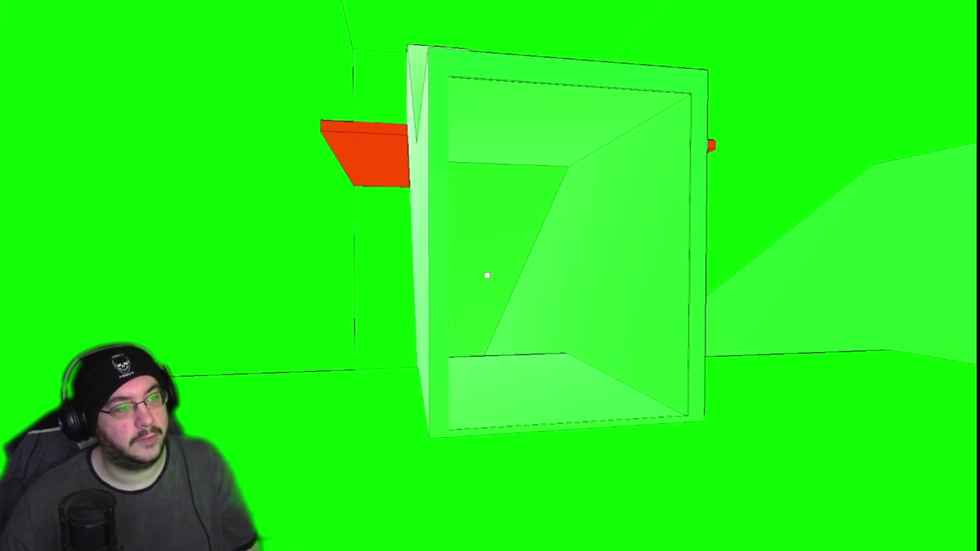
{"action": "key", "text": "w"}
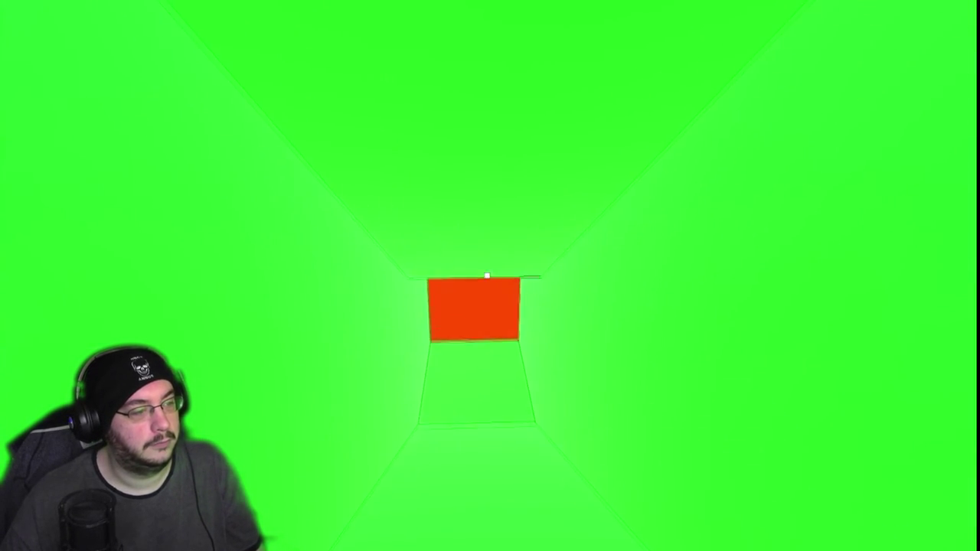
{"action": "key", "text": "w"}
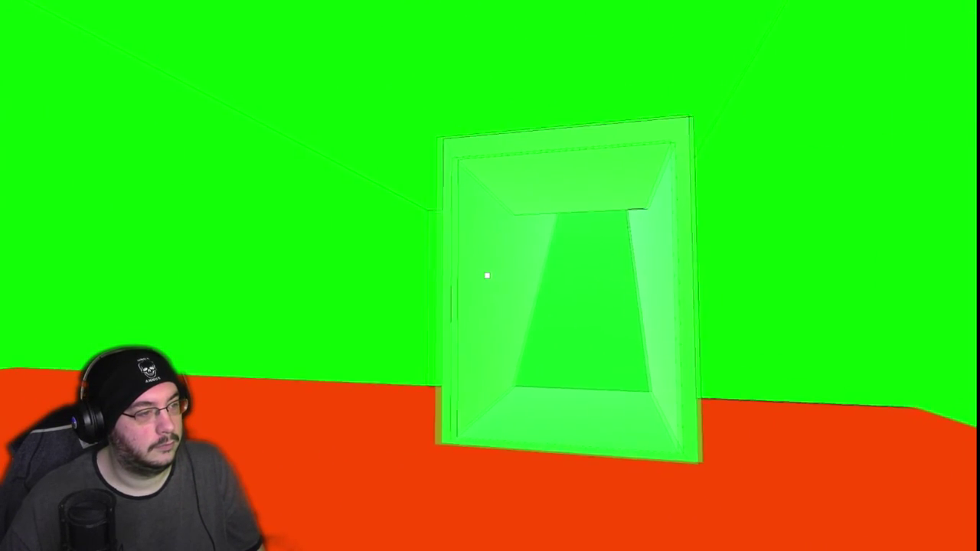
{"action": "key", "text": "w"}
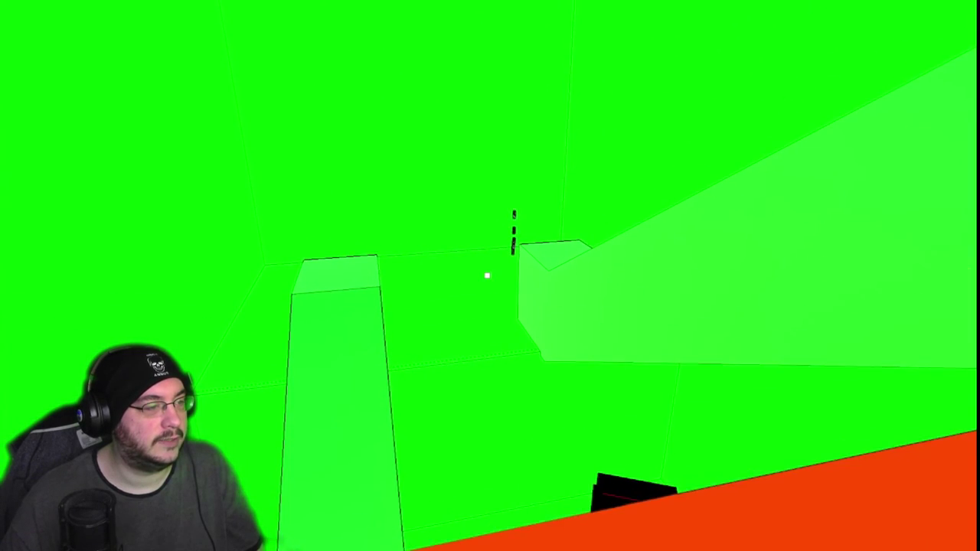
{"action": "key", "text": "w"}
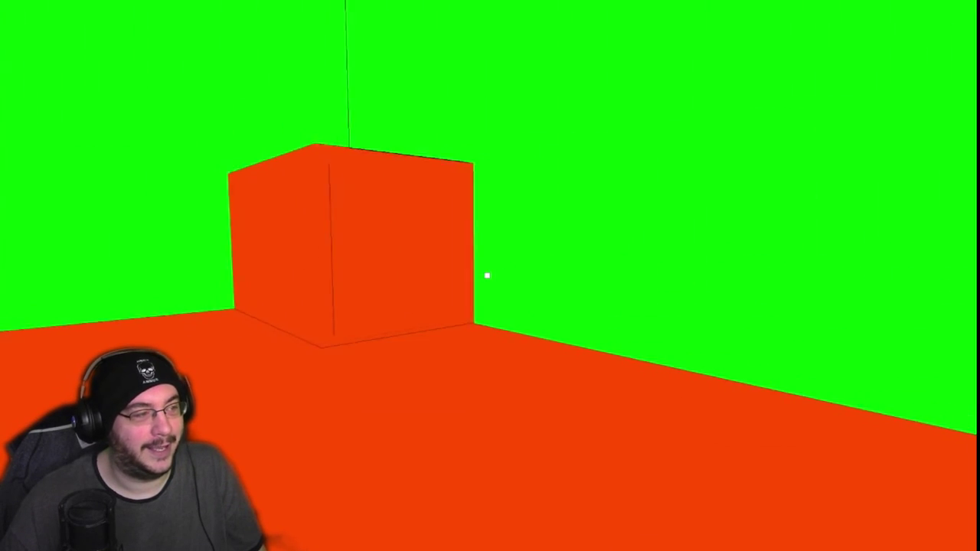
{"action": "key", "text": "w"}
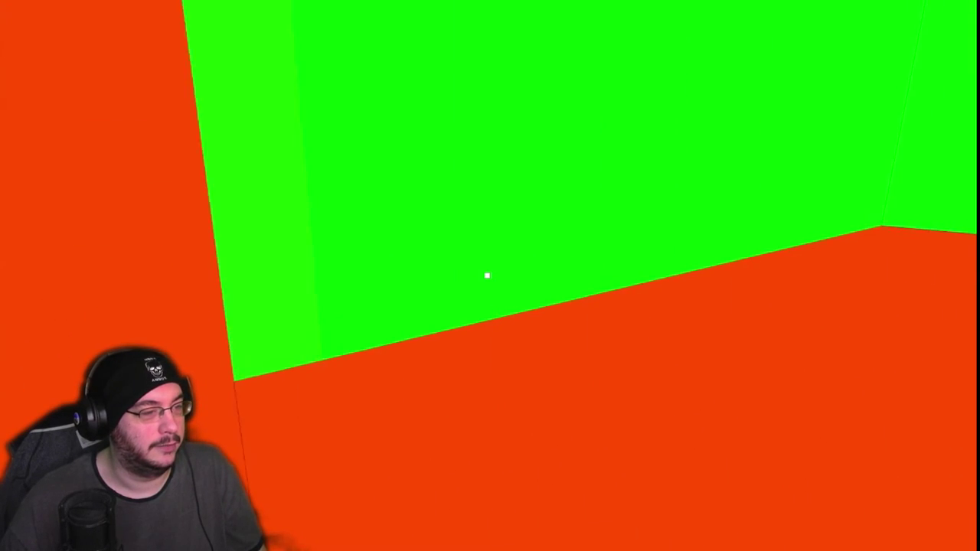
{"action": "key", "text": "w"}
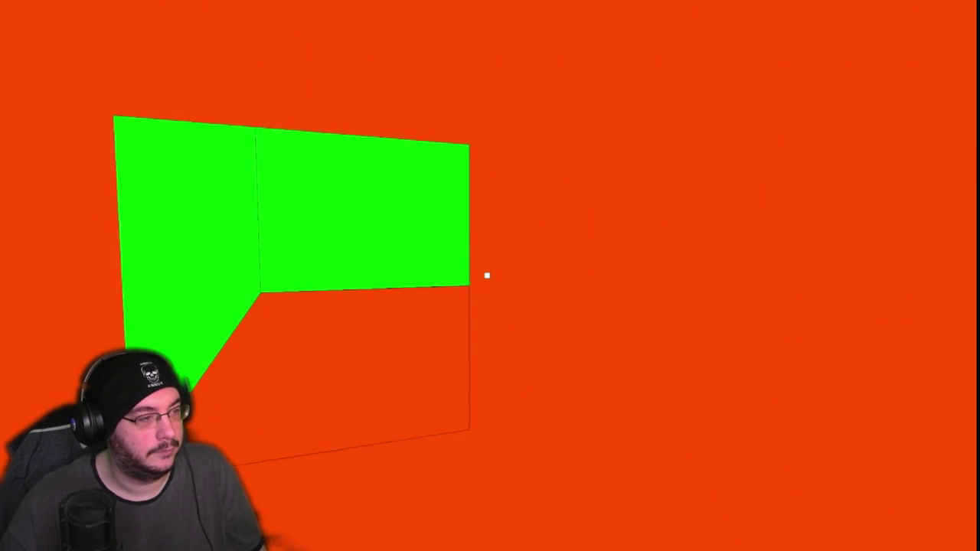
{"action": "key", "text": "w"}
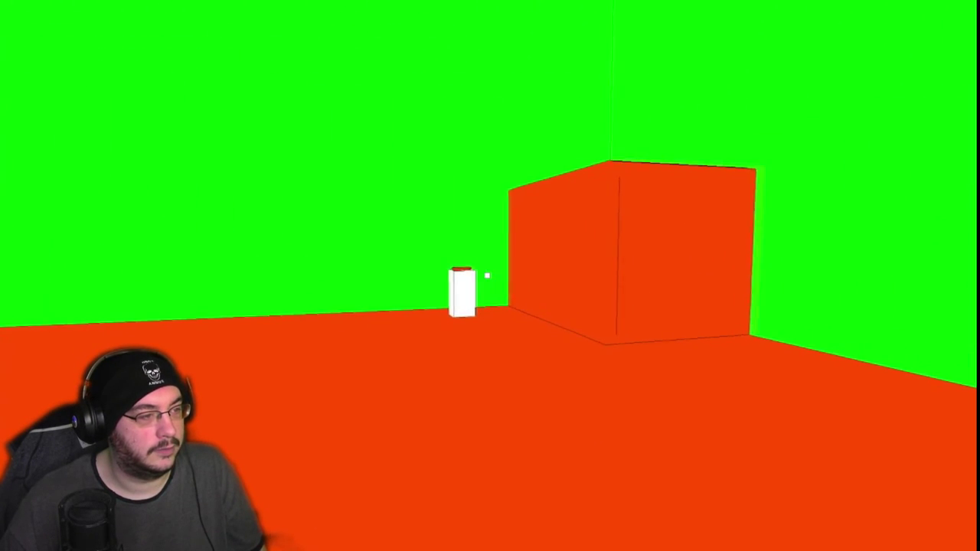
{"action": "key", "text": "w"}
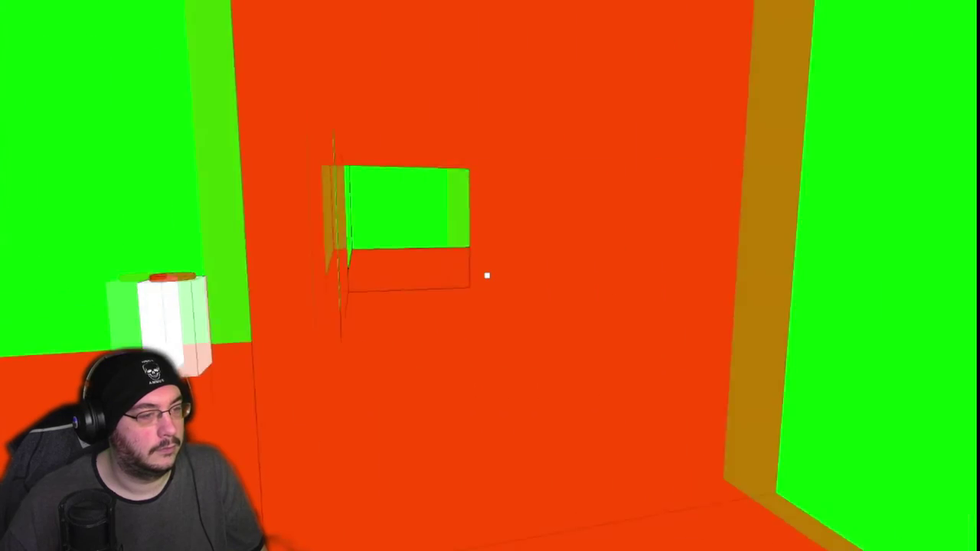
{"action": "key", "text": "w"}
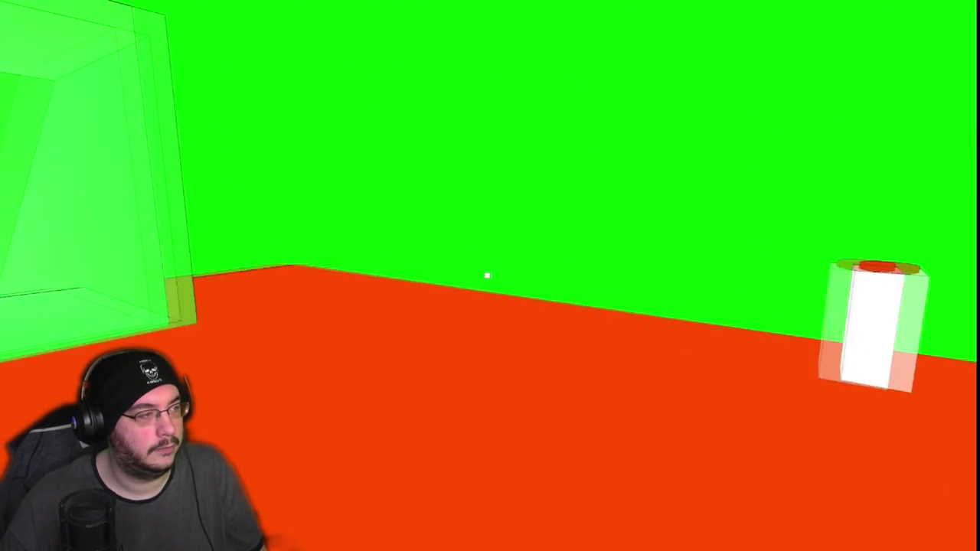
{"action": "key", "text": "w"}
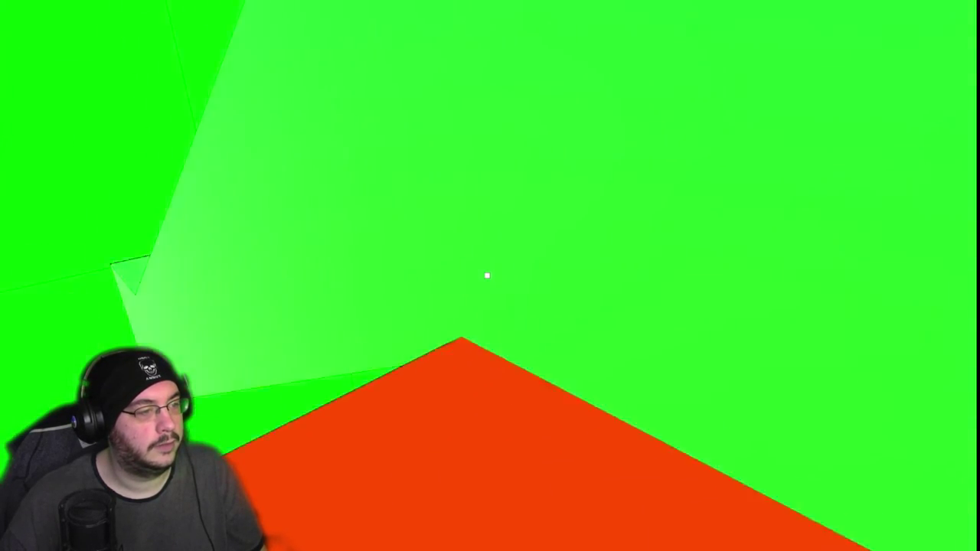
{"action": "key", "text": "w"}
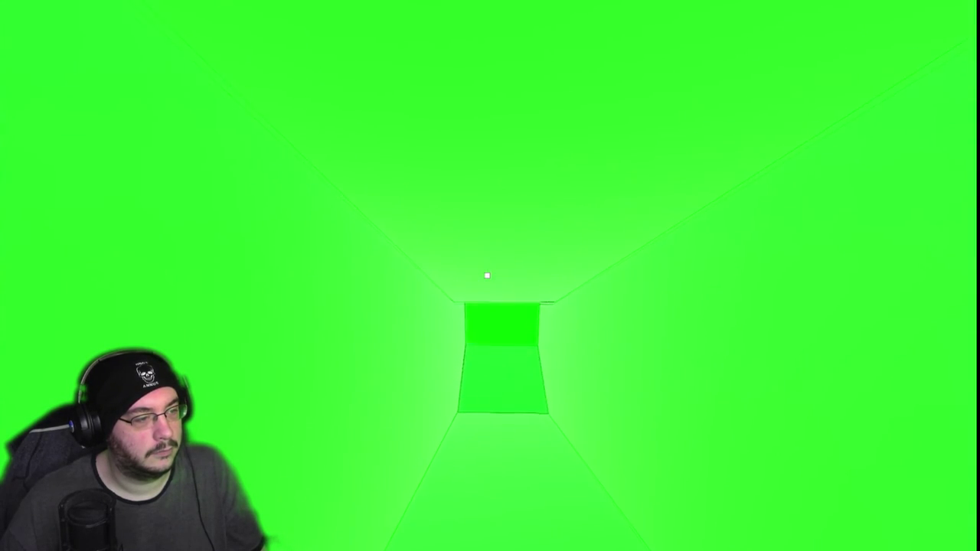
{"action": "key", "text": "w"}
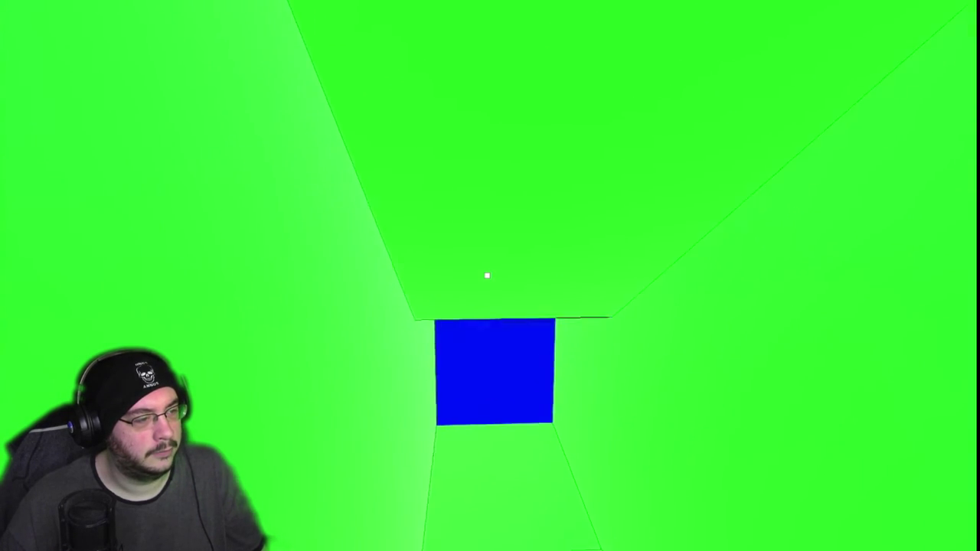
{"action": "key", "text": "w"}
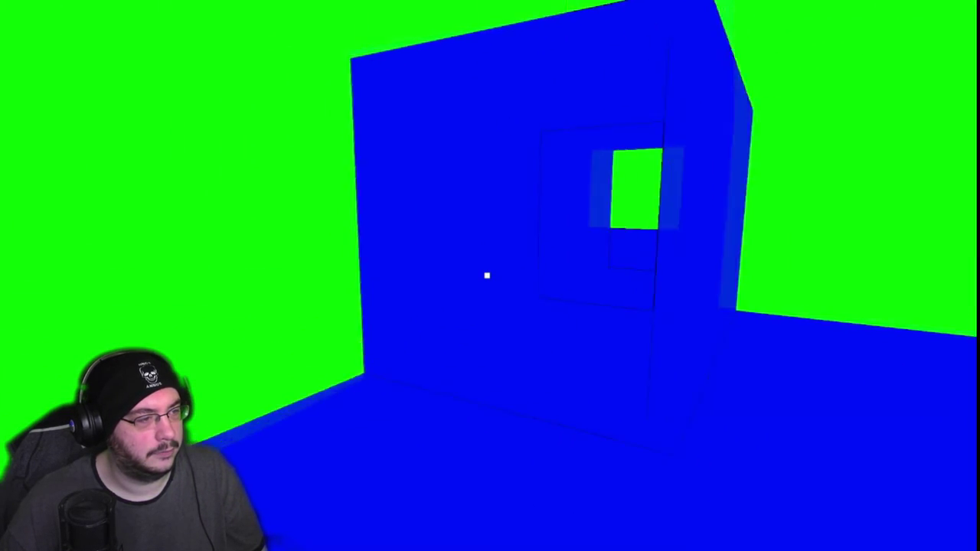
{"action": "key", "text": "w"}
{"action": "key", "text": "w"}
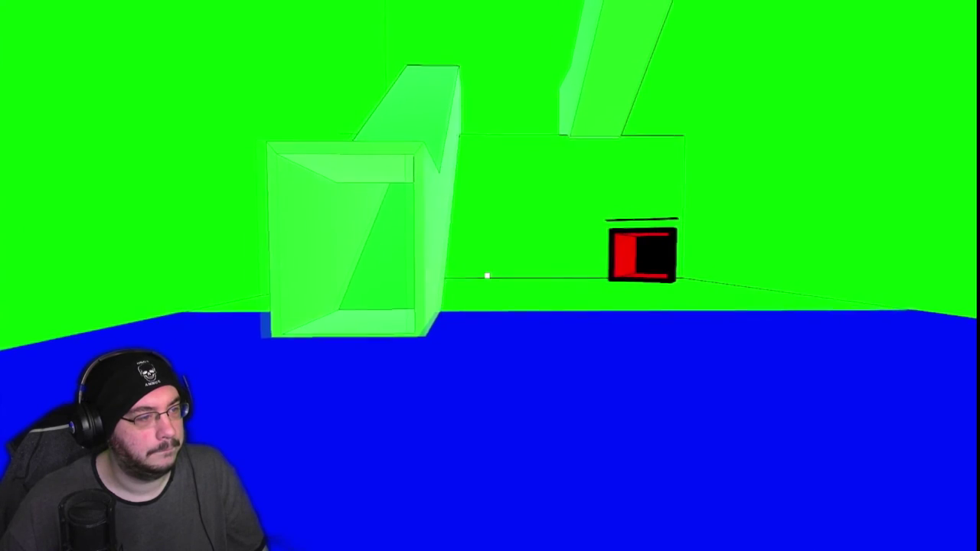
{"action": "key", "text": "w"}
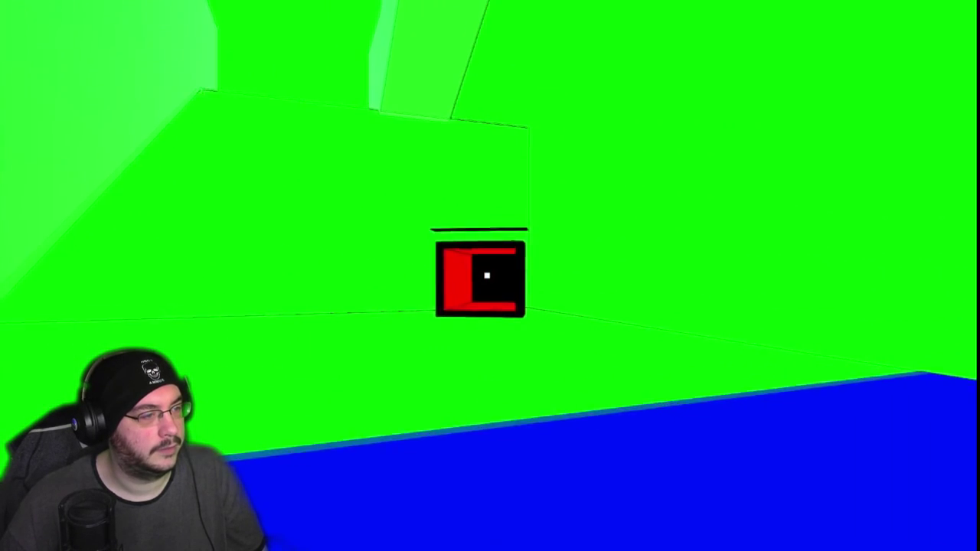
{"action": "key", "text": "w"}
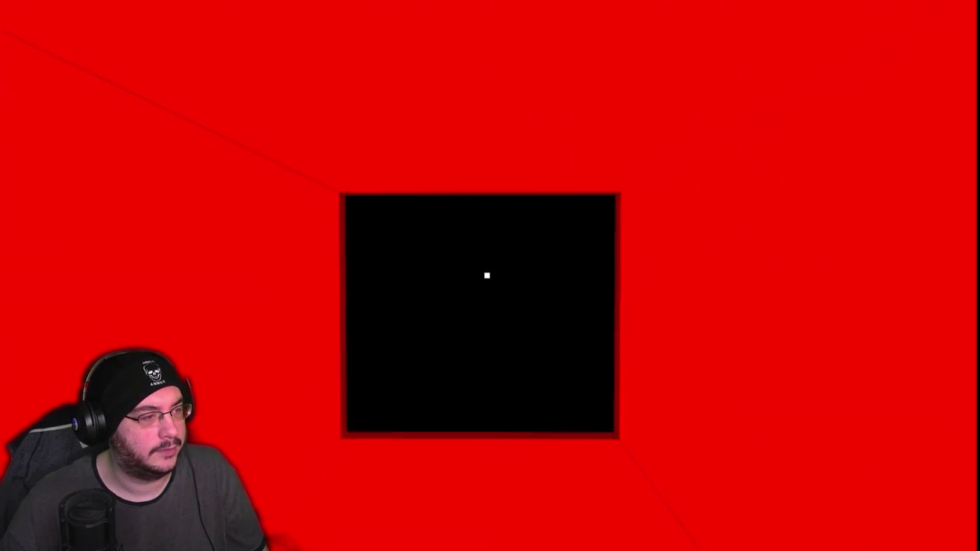
{"action": "key", "text": "w"}
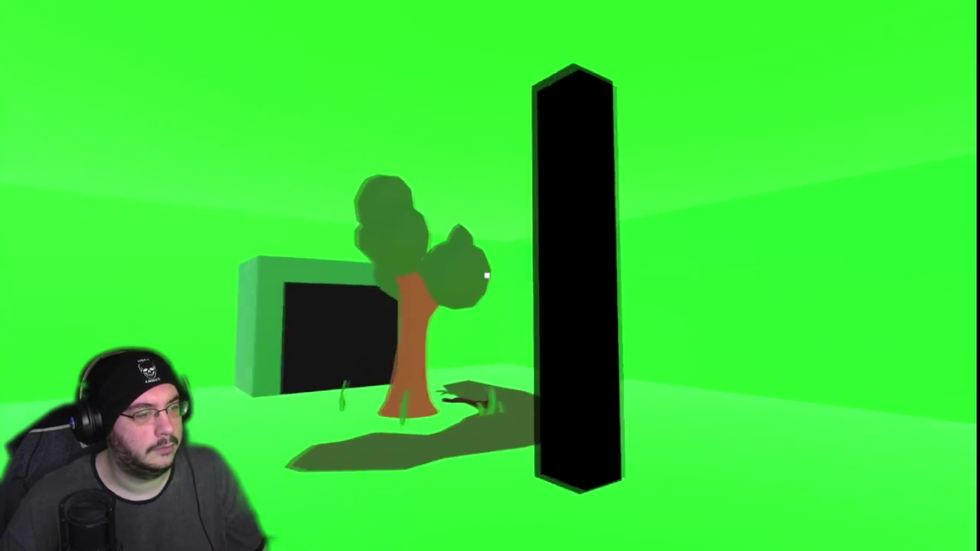
{"action": "key", "text": "w"}
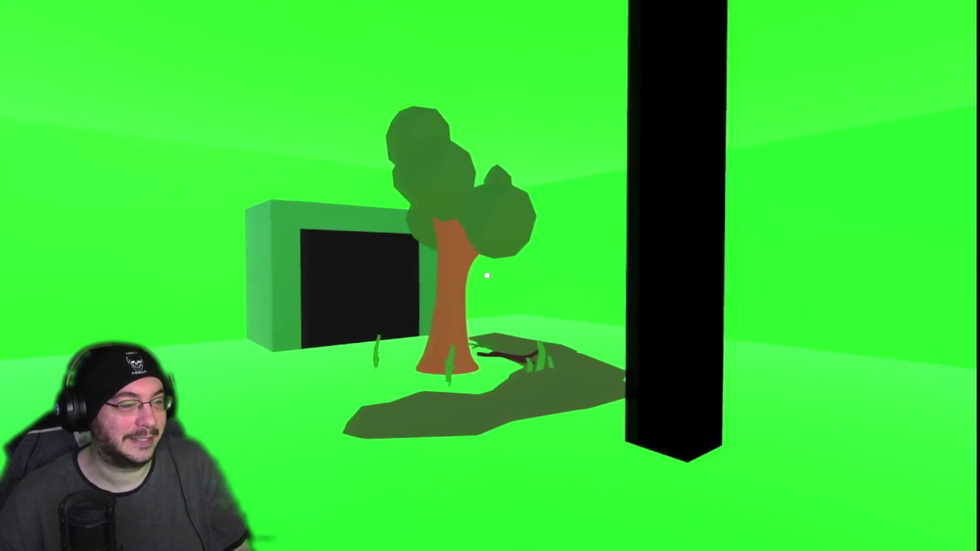
{"action": "key", "text": "w"}
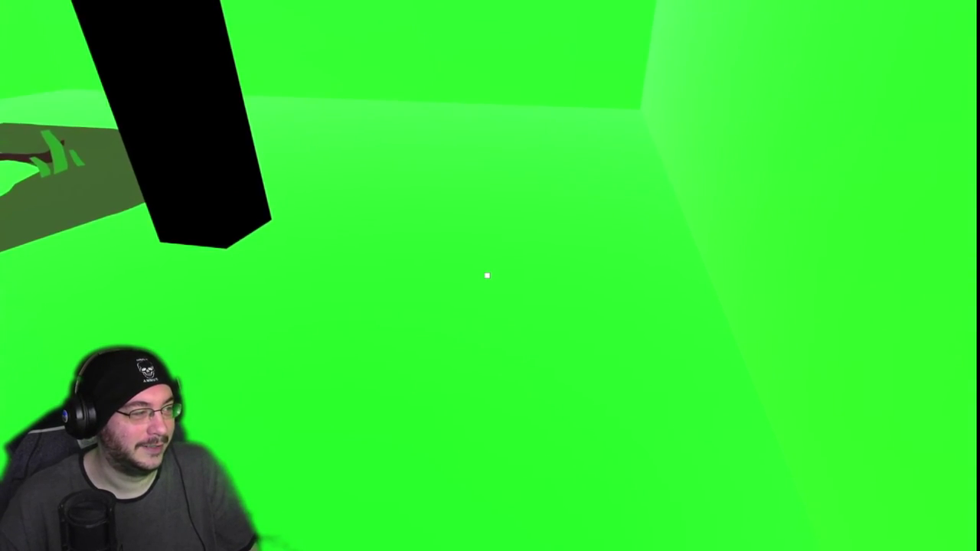
{"action": "key", "text": "w"}
{"action": "key", "text": "w"}
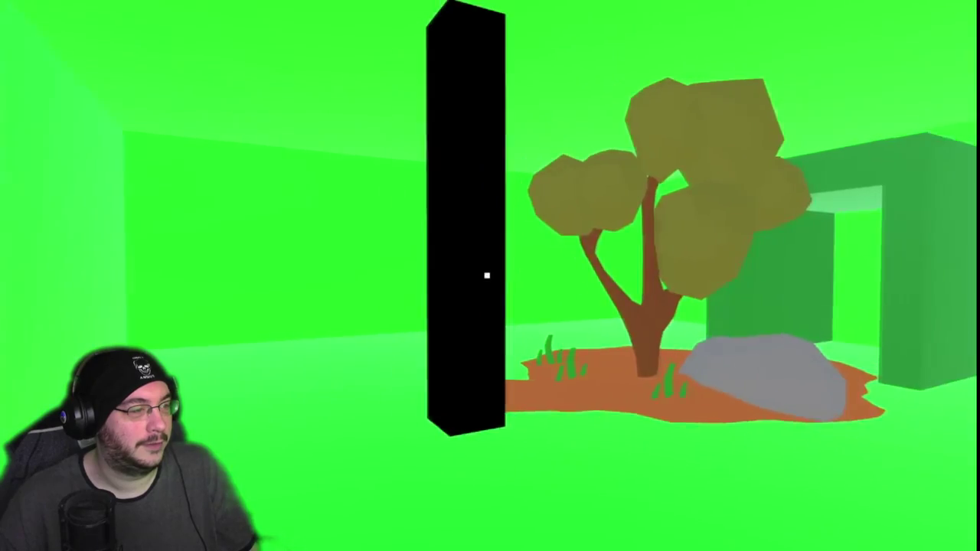
{"action": "key", "text": "s"}
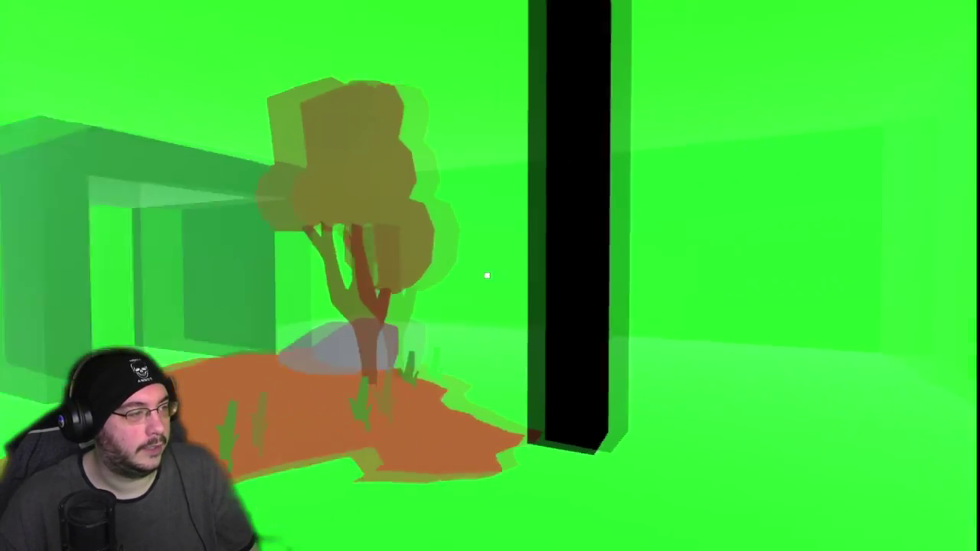
{"action": "key", "text": "w"}
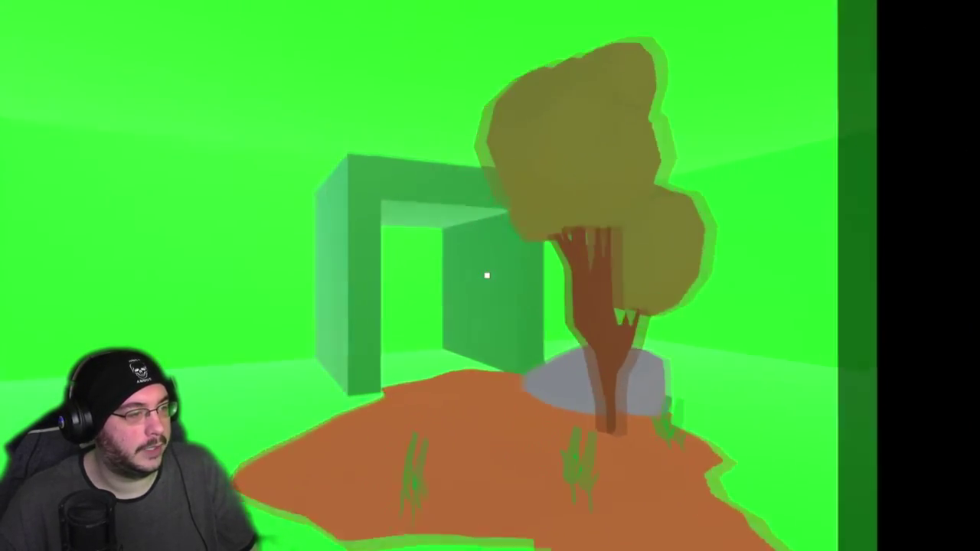
{"action": "key", "text": "w"}
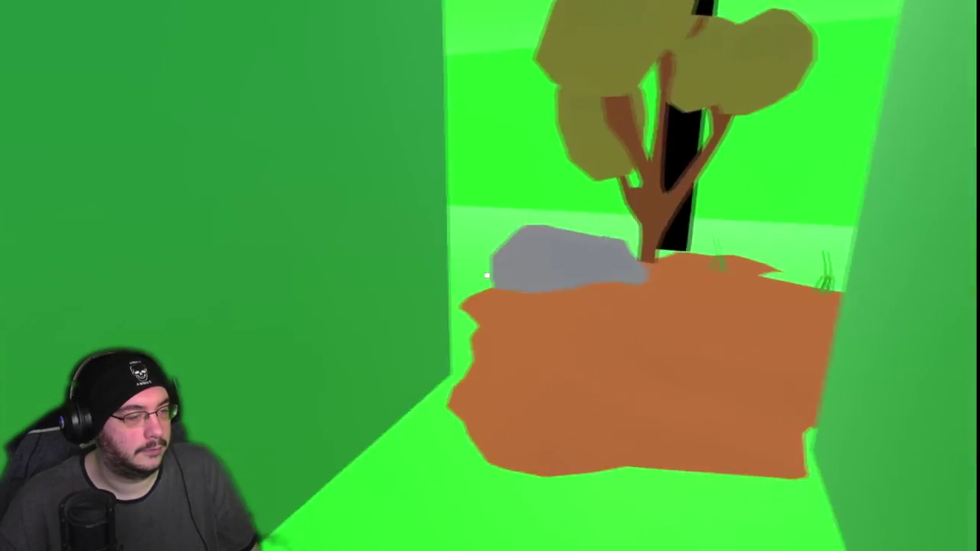
{"action": "key", "text": "w"}
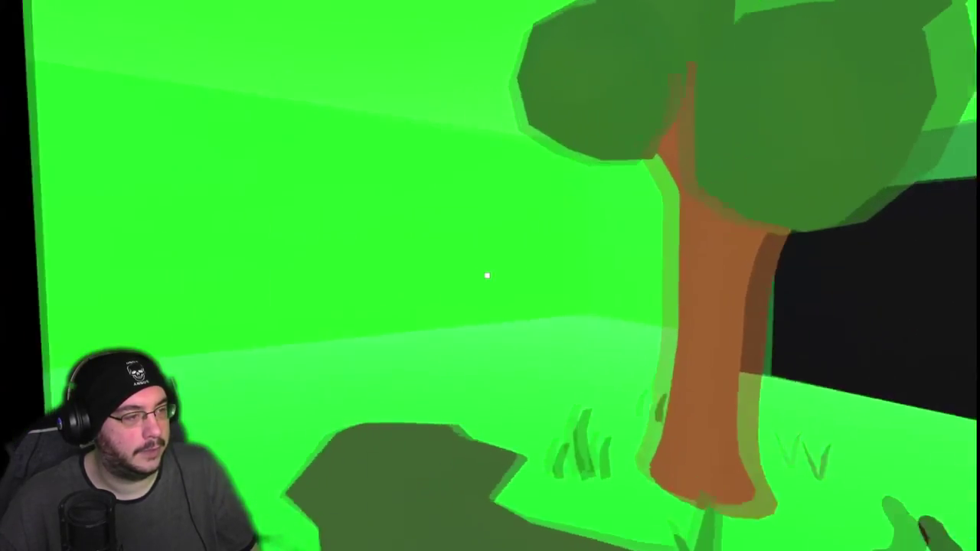
{"action": "key", "text": "w"}
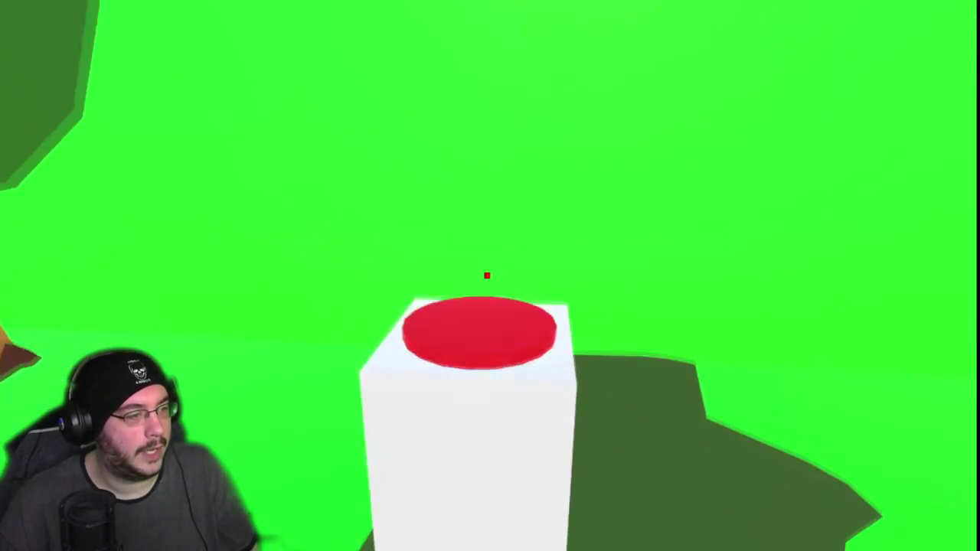
{"action": "key", "text": "w"}
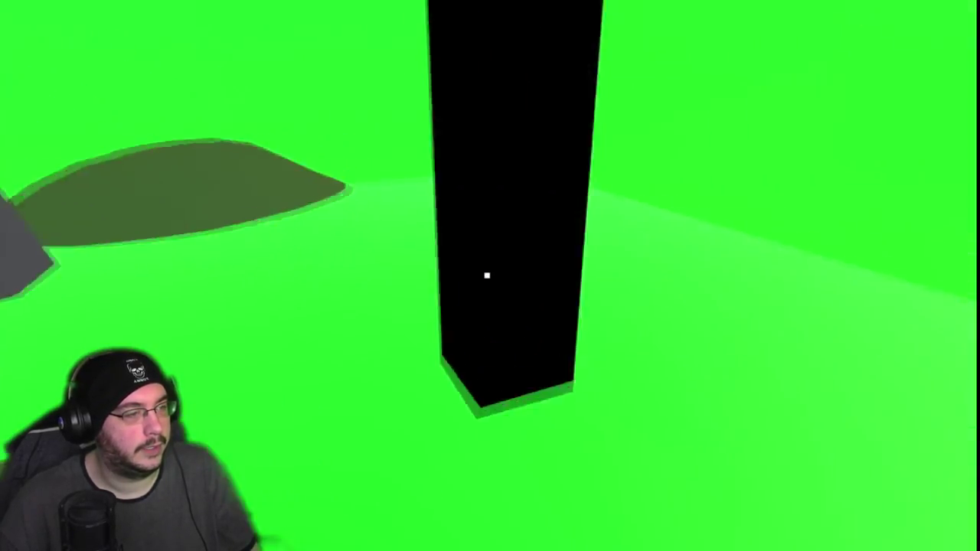
{"action": "key", "text": "w"}
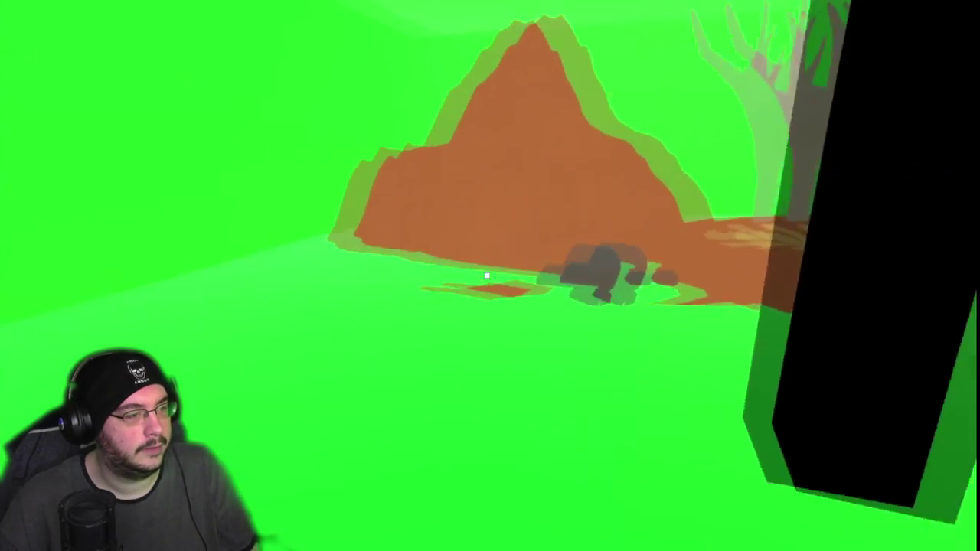
{"action": "key", "text": "w"}
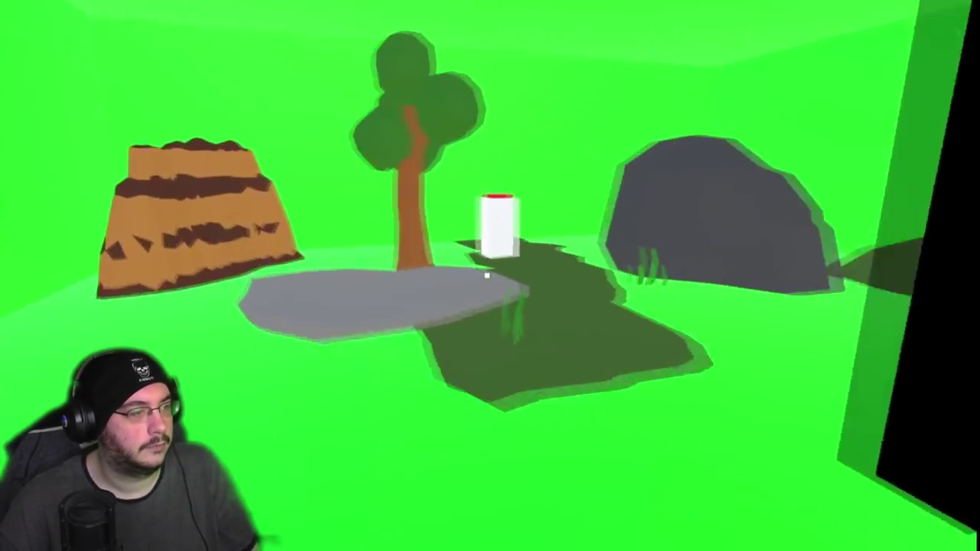
{"action": "key", "text": "w"}
{"action": "key", "text": "w"}
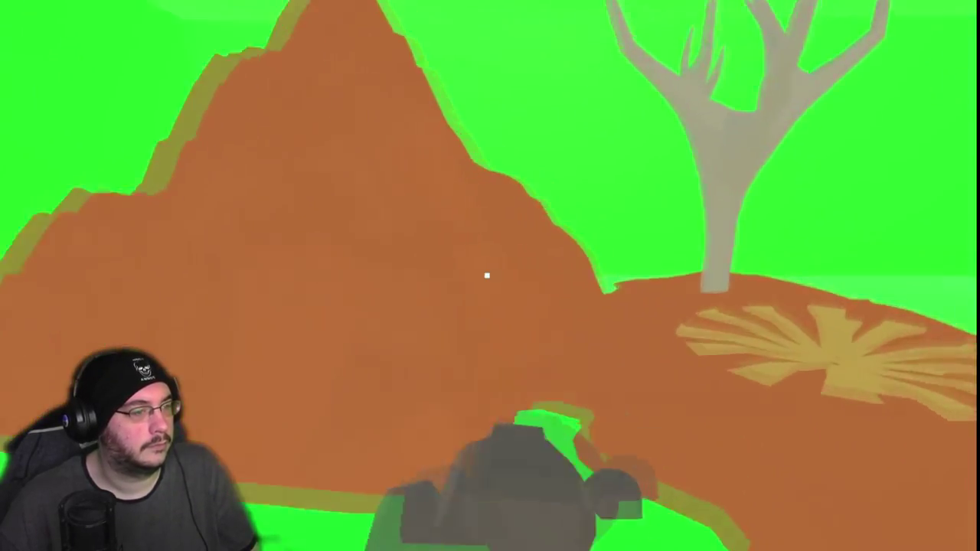
{"action": "key", "text": "w"}
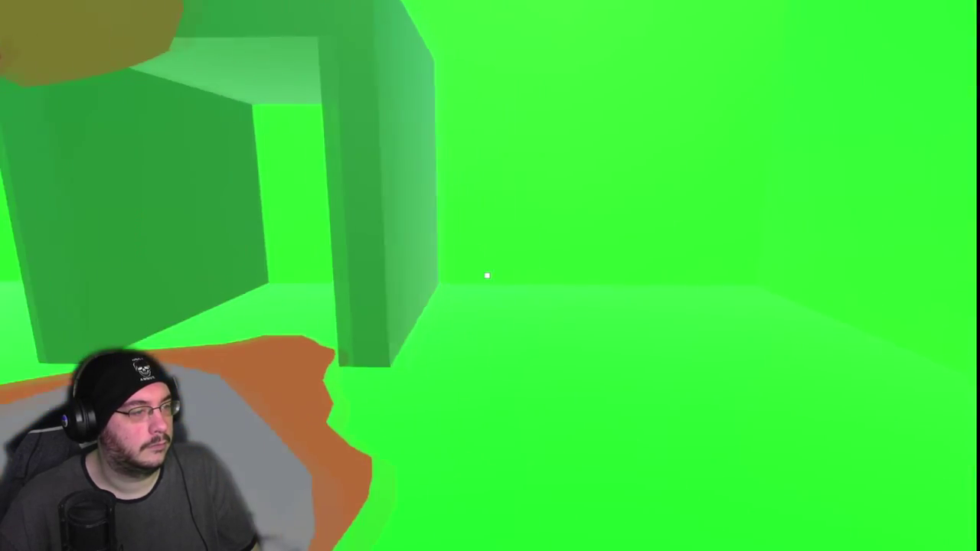
{"action": "key", "text": "w"}
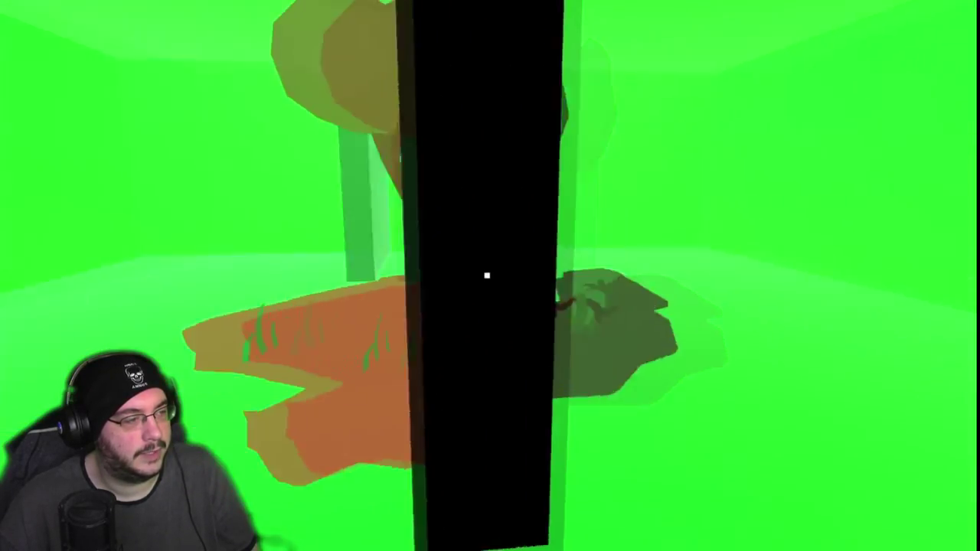
{"action": "key", "text": "w"}
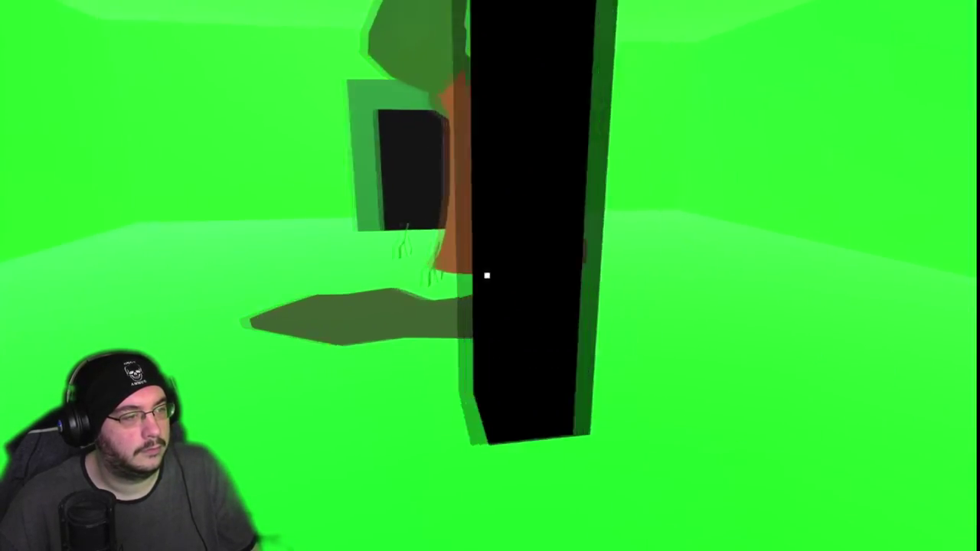
{"action": "key", "text": "w"}
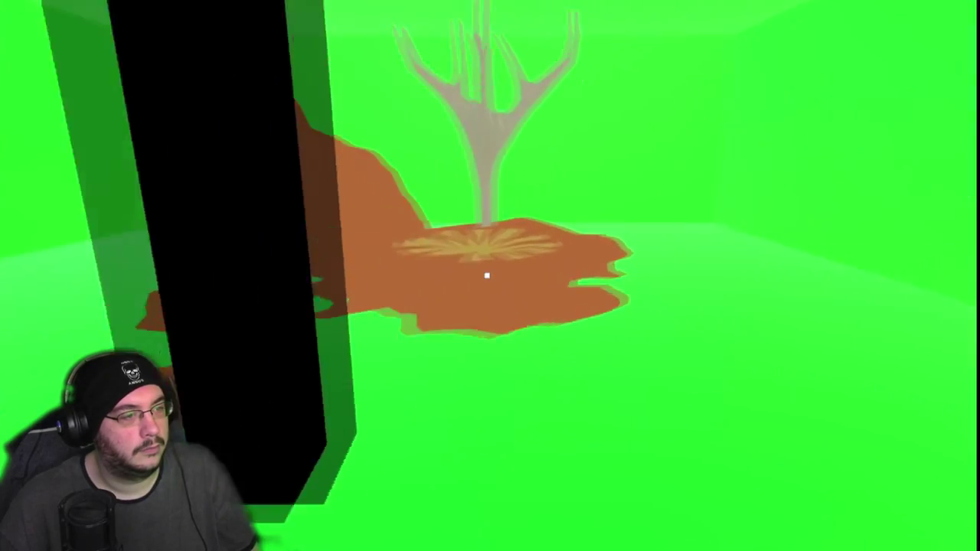
{"action": "key", "text": "w"}
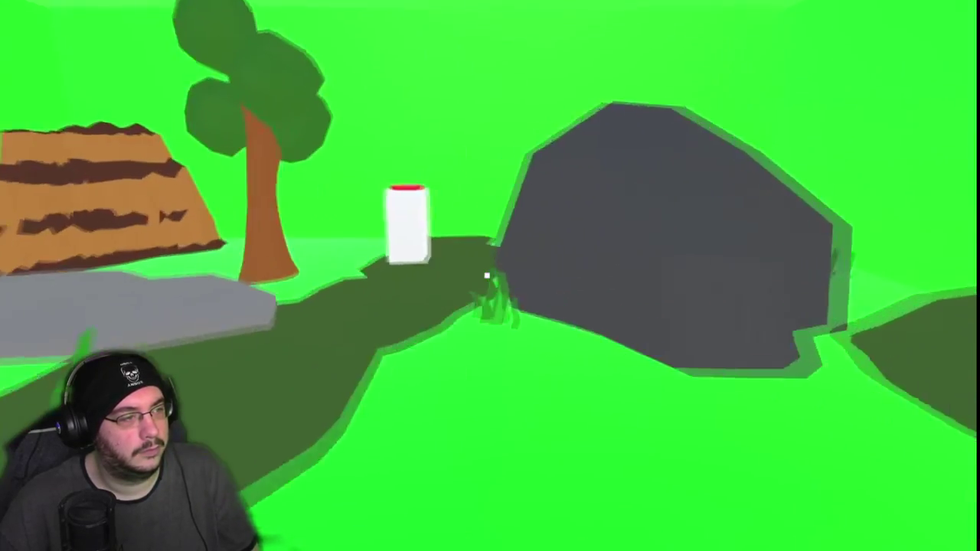
{"action": "key", "text": "w"}
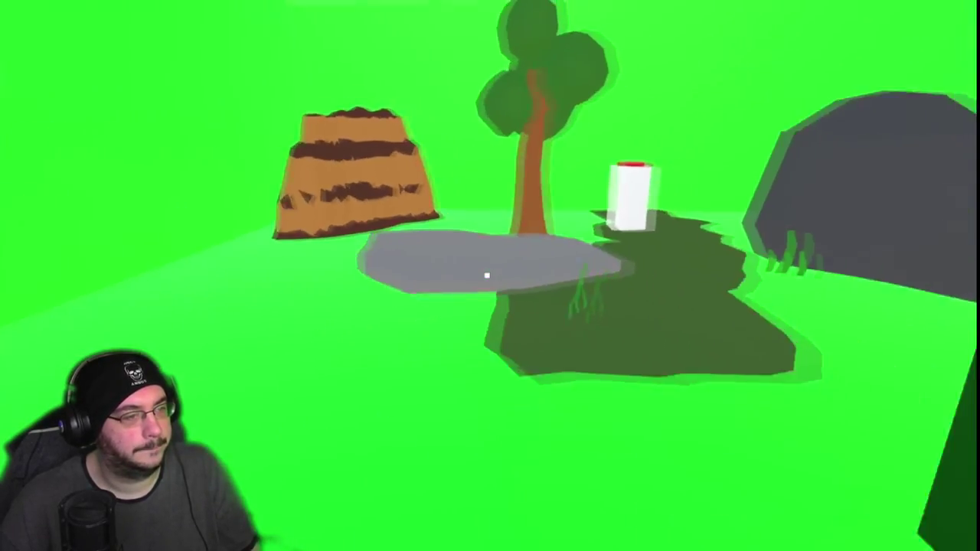
{"action": "key", "text": "w"}
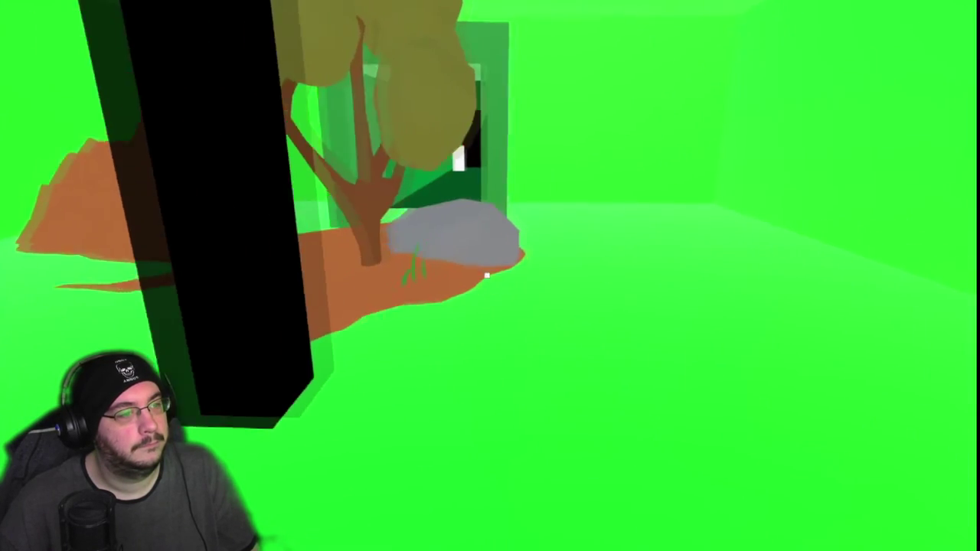
{"action": "key", "text": "w"}
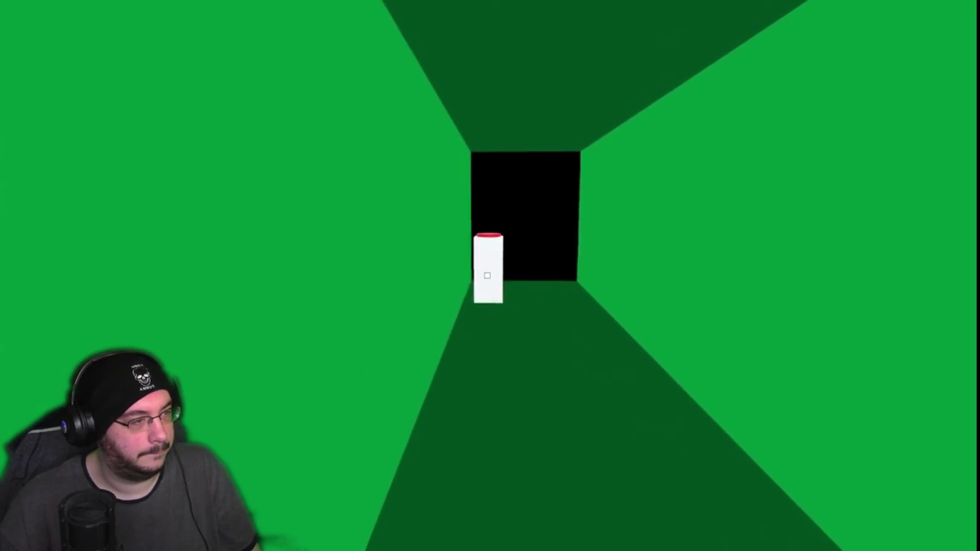
{"action": "key", "text": "w"}
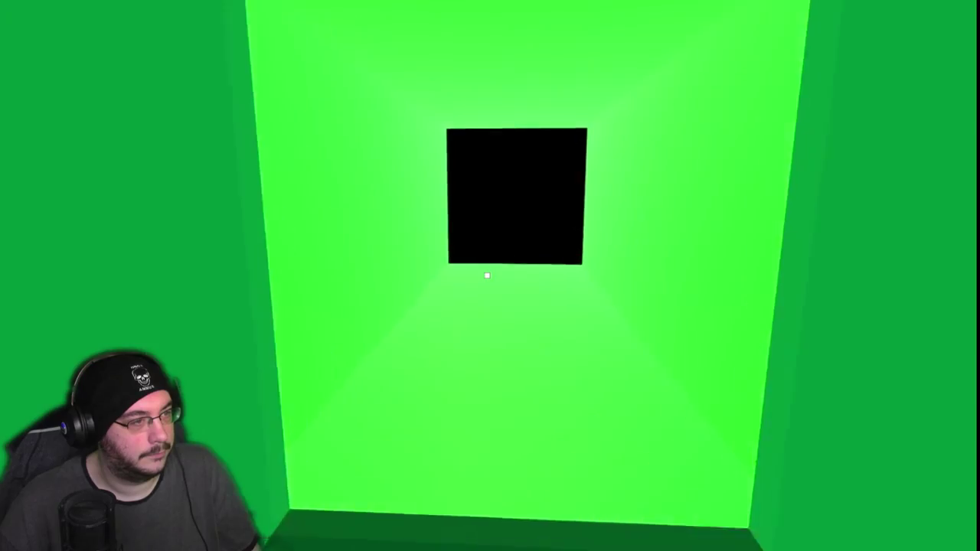
{"action": "key", "text": "w"}
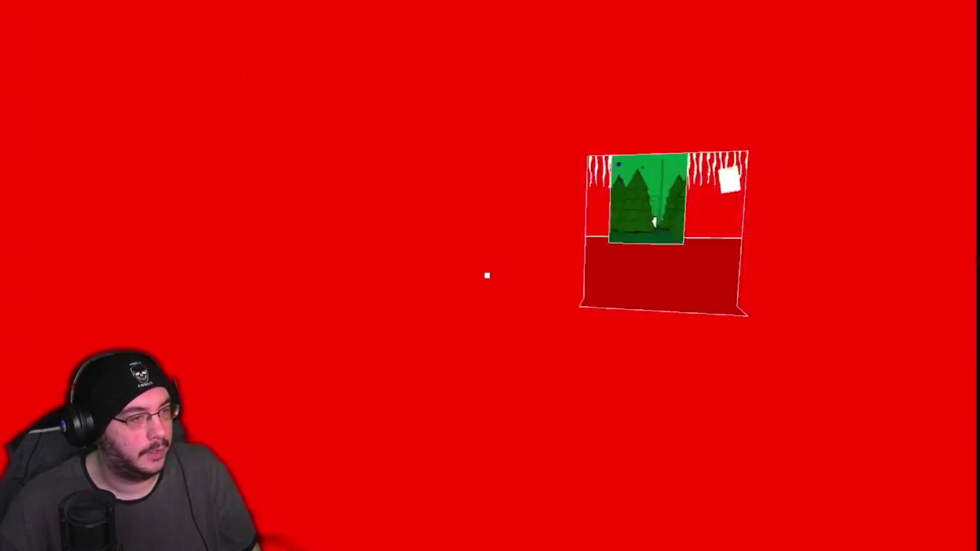
{"action": "key", "text": "w"}
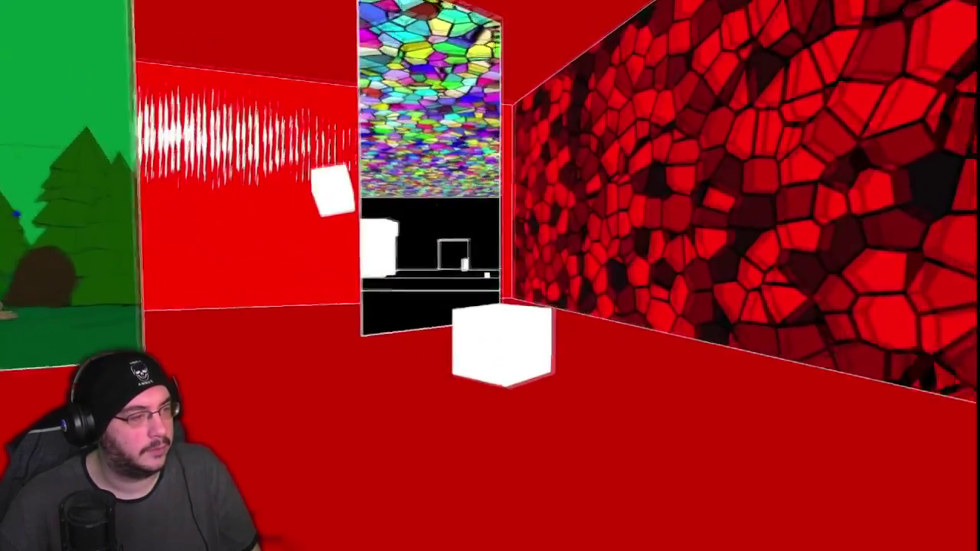
{"action": "key", "text": "w"}
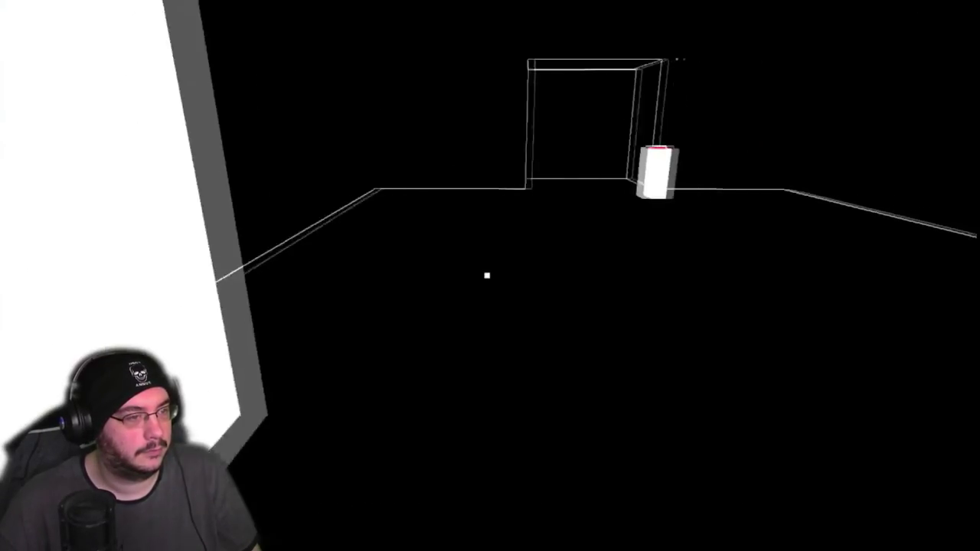
{"action": "key", "text": "w"}
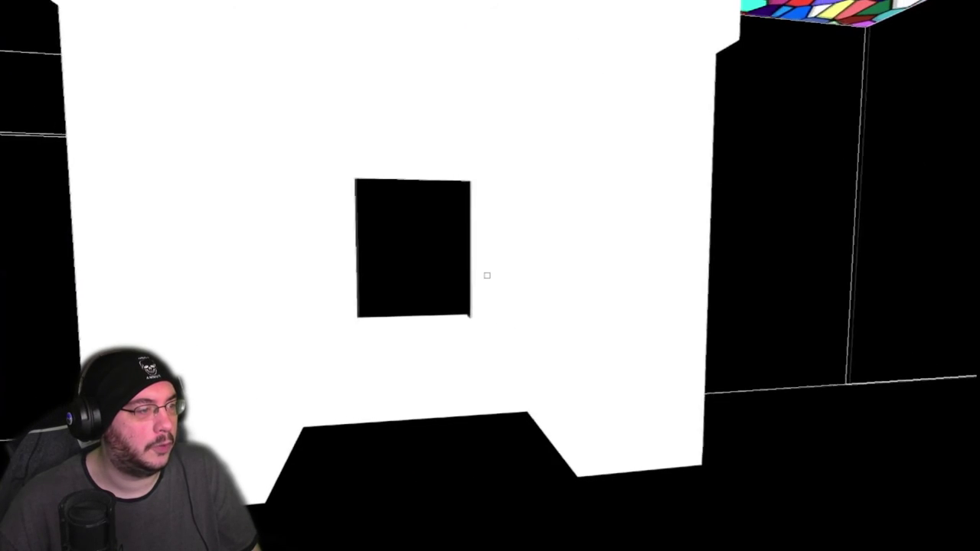
{"action": "key", "text": "w"}
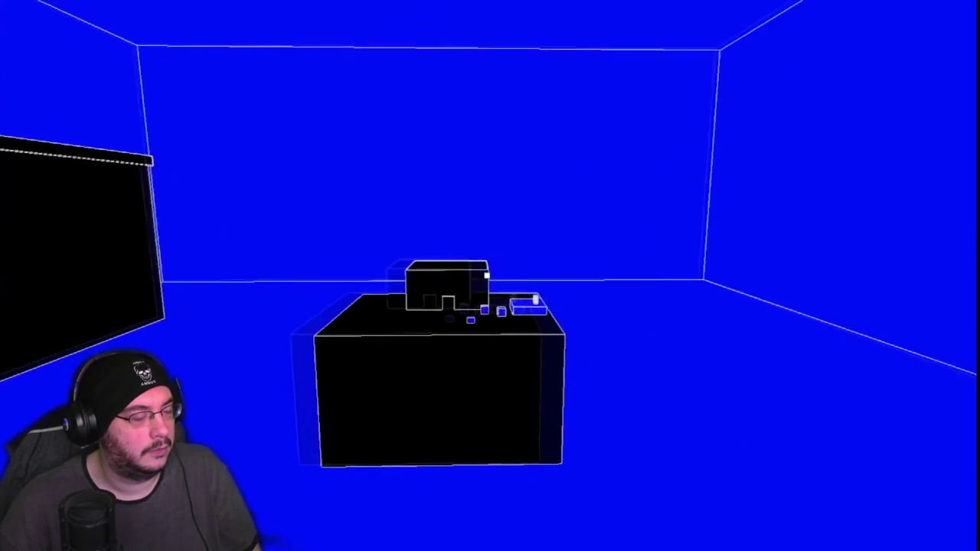
{"action": "key", "text": "w"}
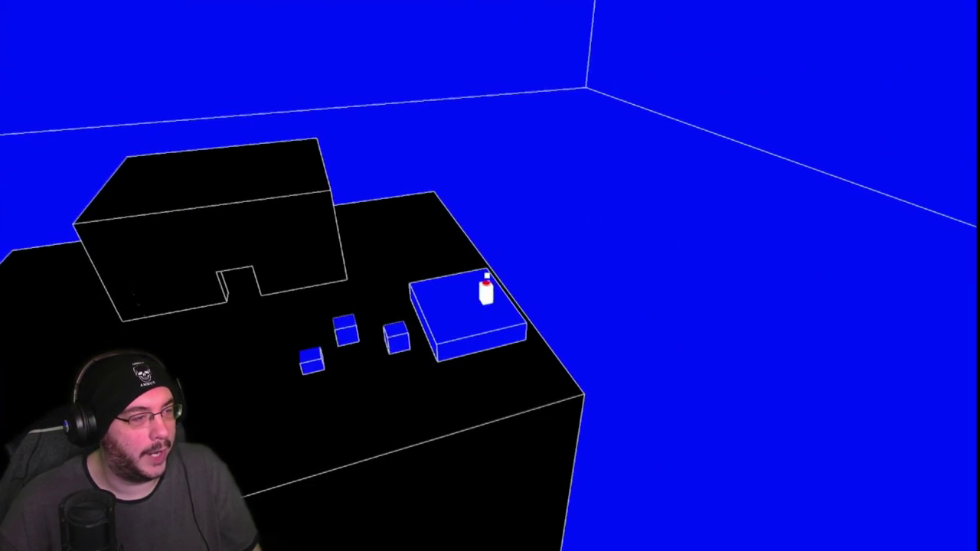
{"action": "key", "text": "w"}
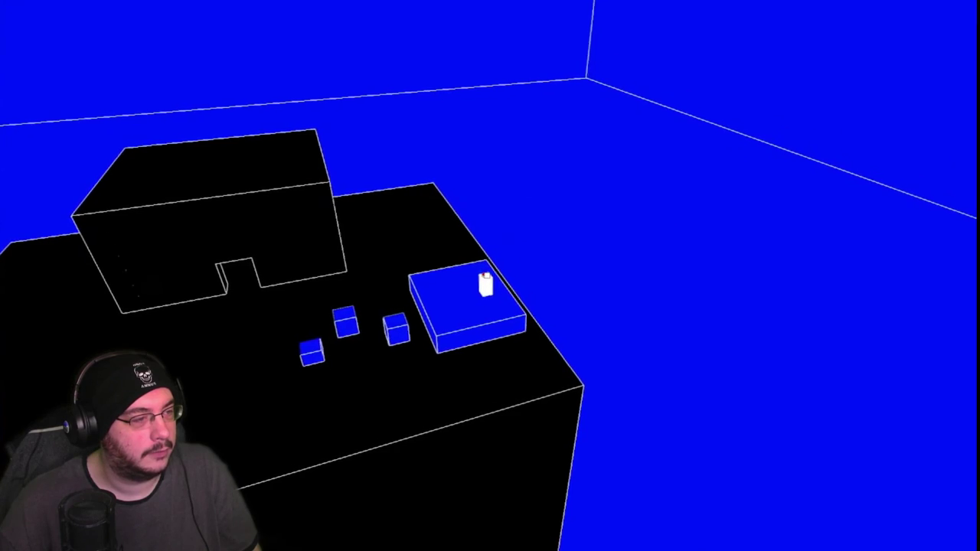
{"action": "key", "text": "w"}
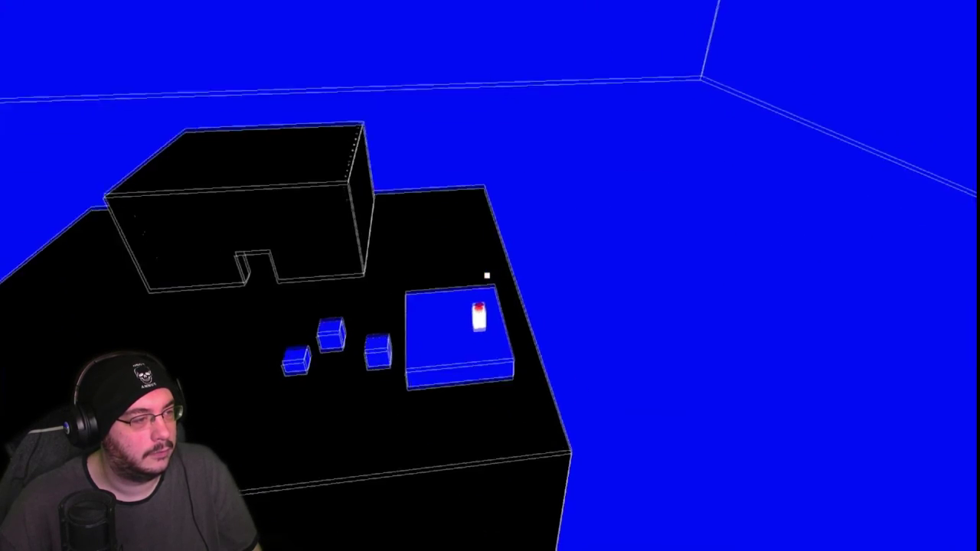
{"action": "key", "text": "w"}
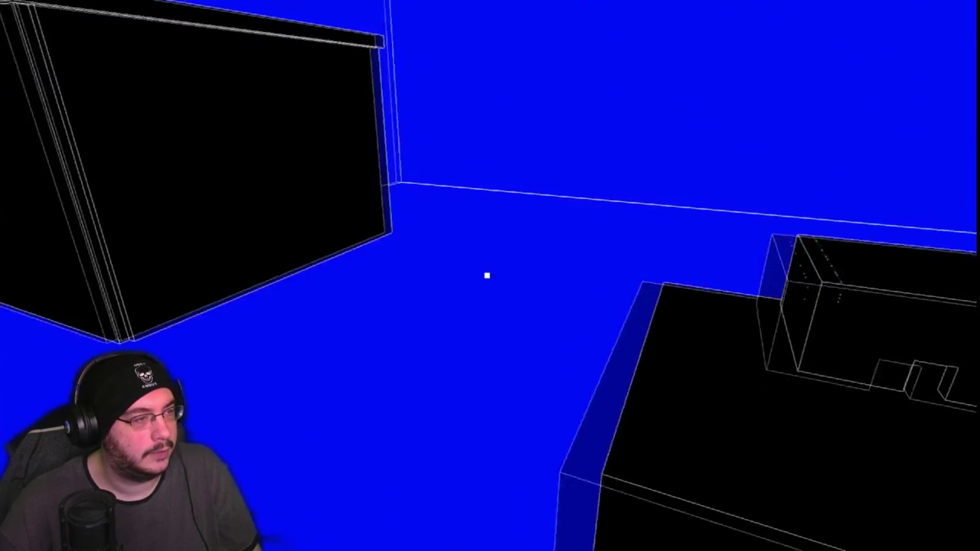
{"action": "key", "text": "w"}
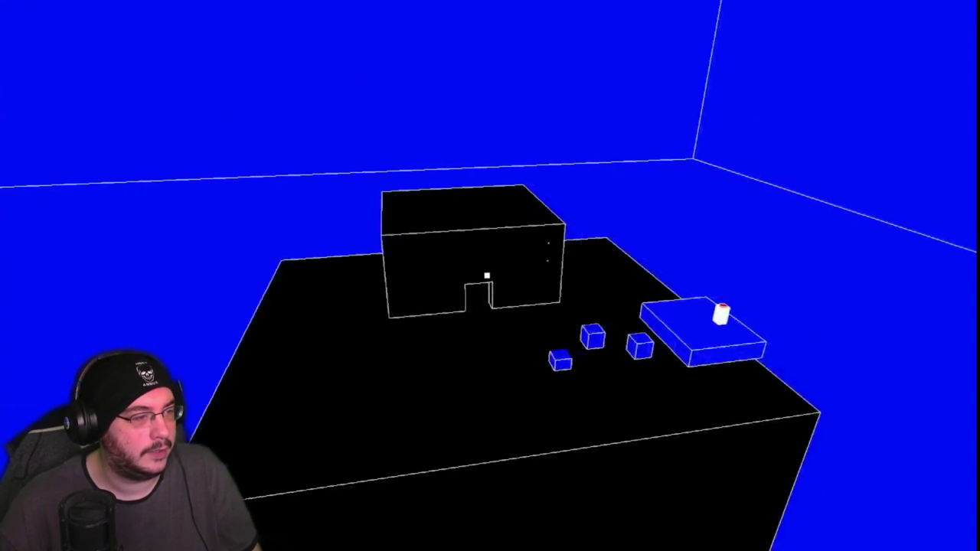
{"action": "key", "text": "w"}
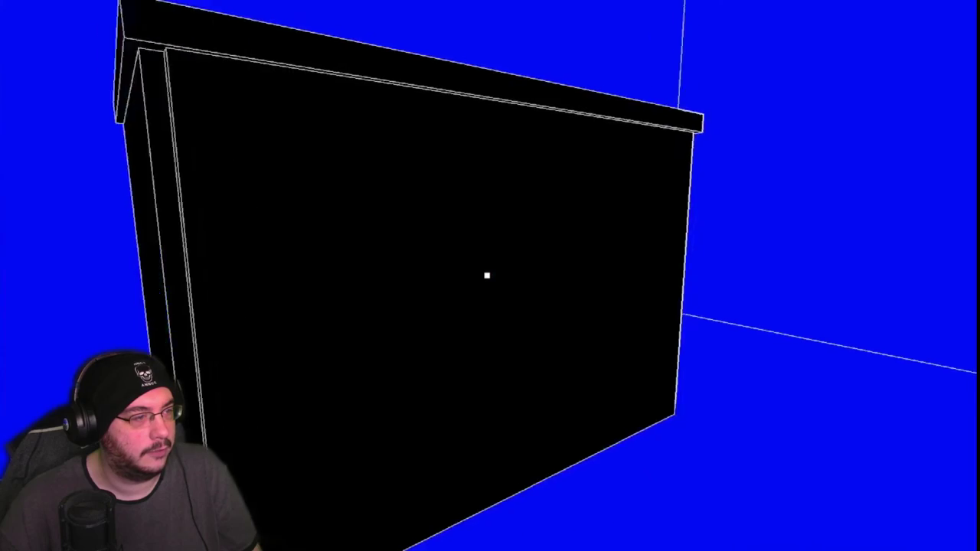
{"action": "key", "text": "w"}
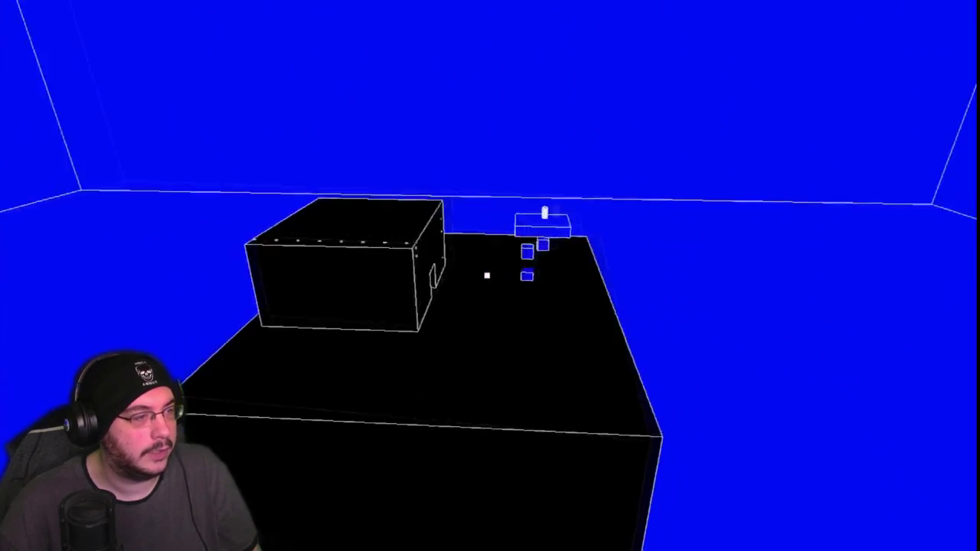
{"action": "key", "text": "w"}
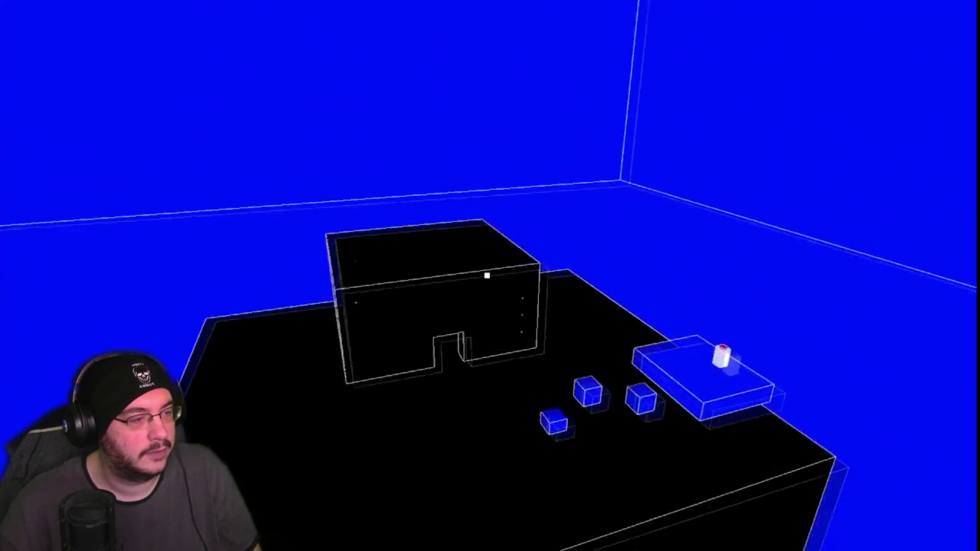
{"action": "key", "text": "w"}
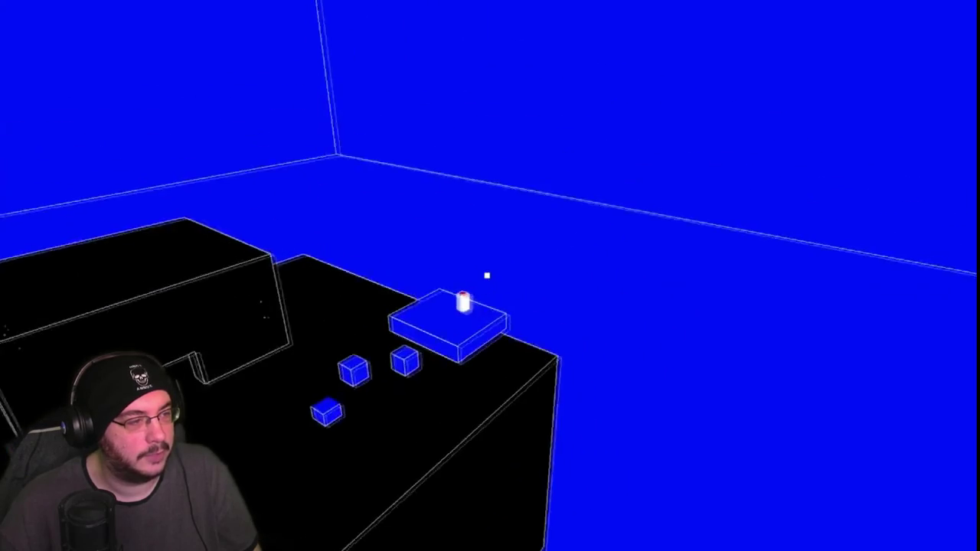
{"action": "key", "text": "w"}
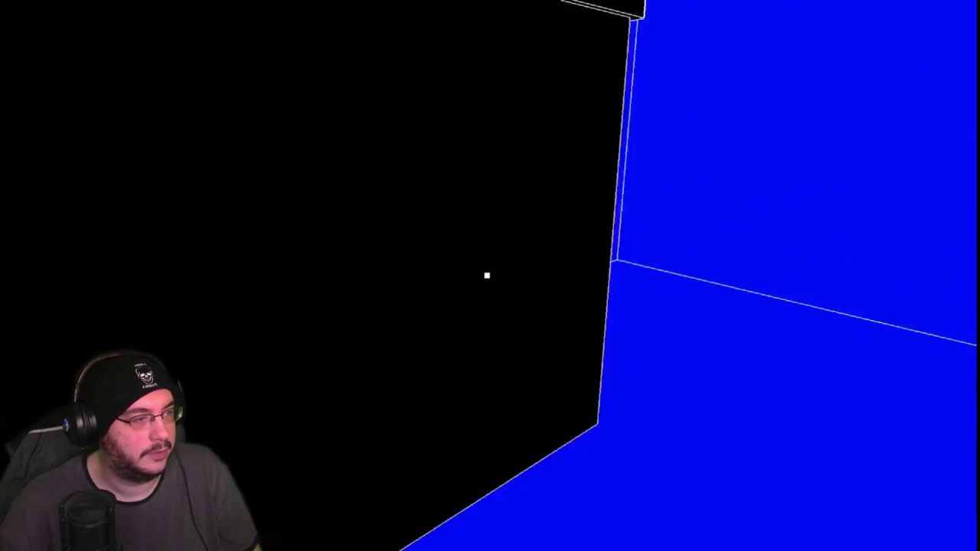
{"action": "key", "text": "w"}
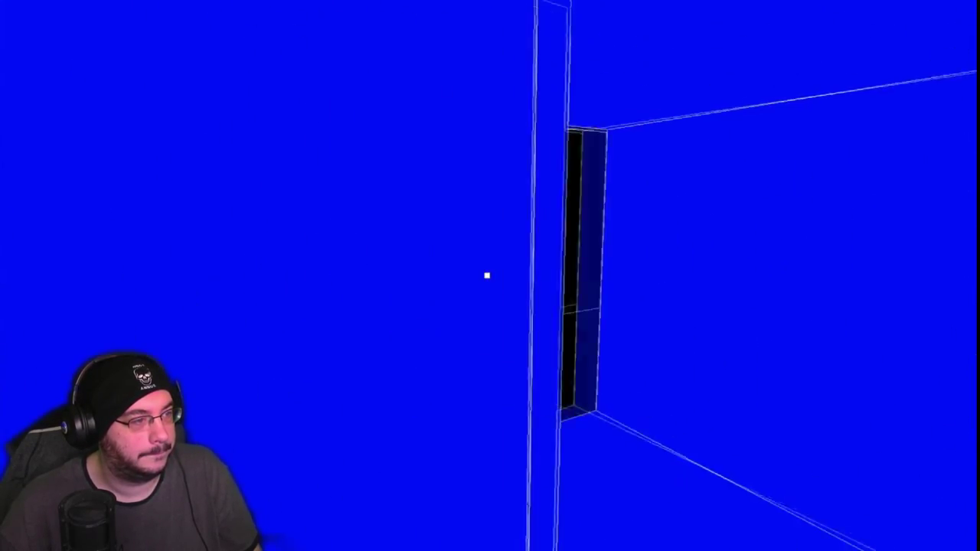
{"action": "key", "text": "w"}
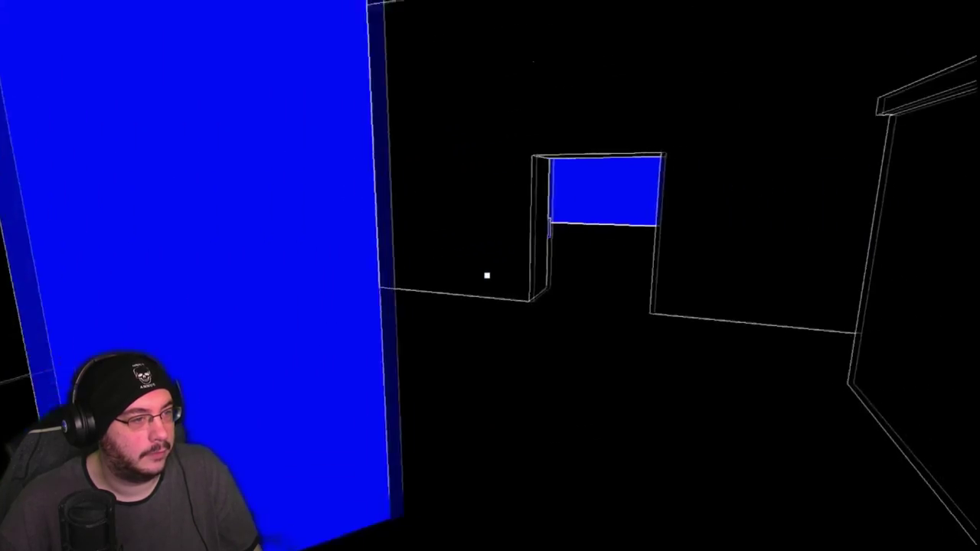
{"action": "key", "text": "w"}
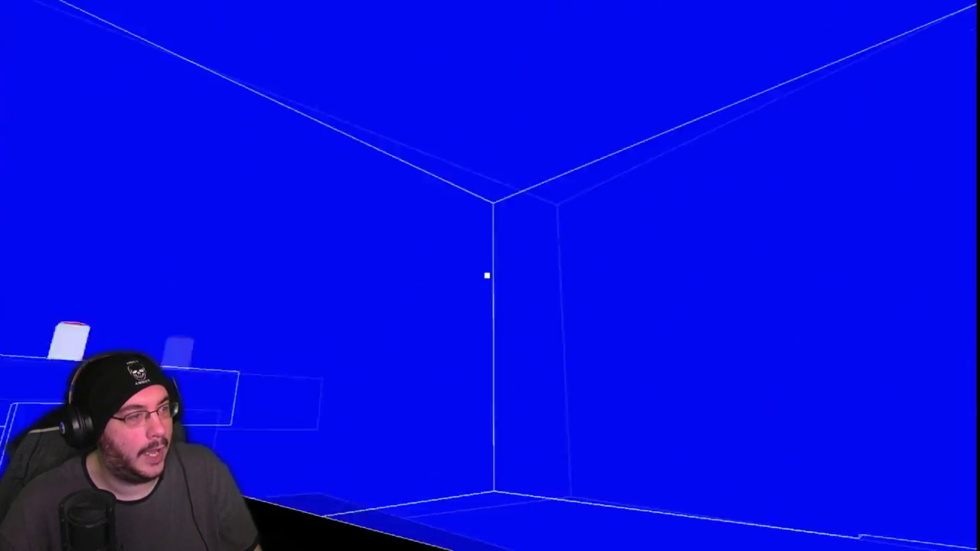
{"action": "key", "text": "w"}
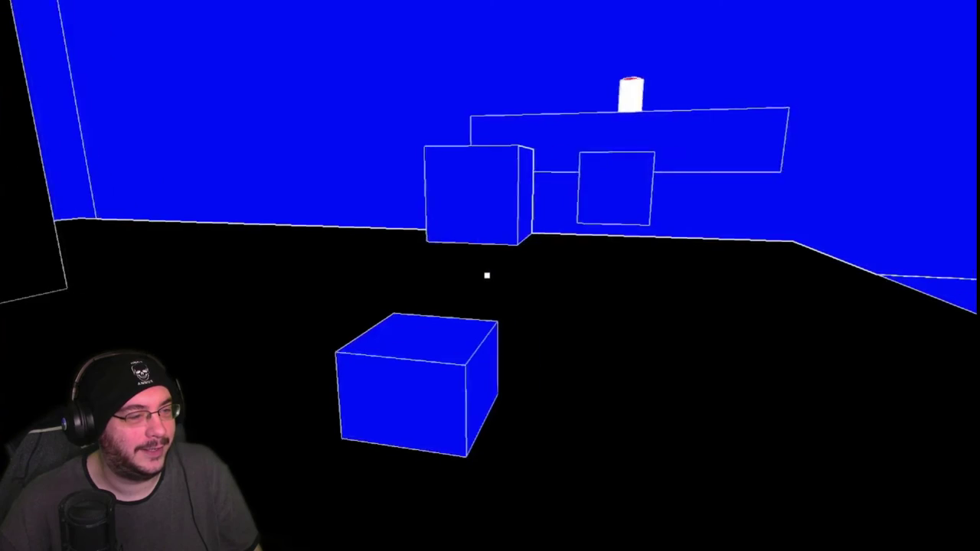
{"action": "key", "text": "w"}
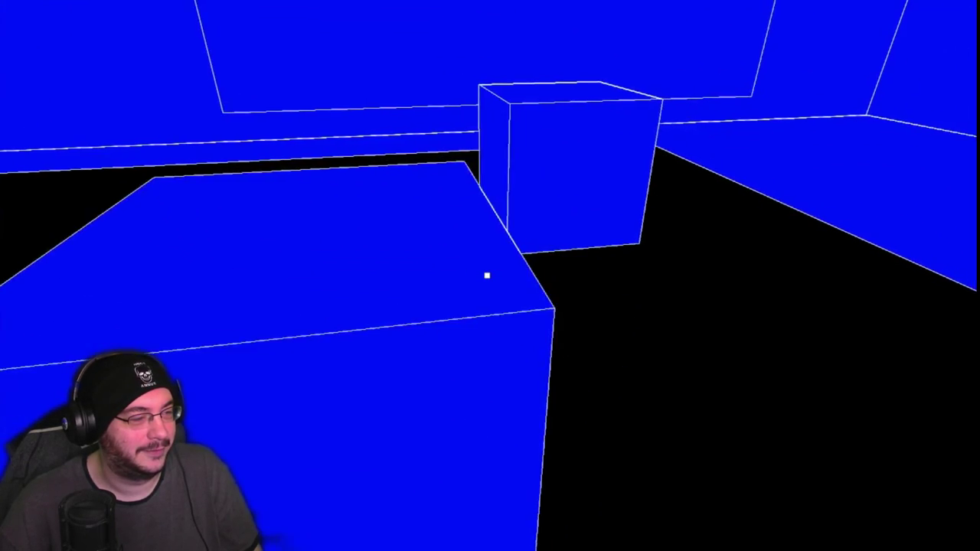
{"action": "key", "text": "w"}
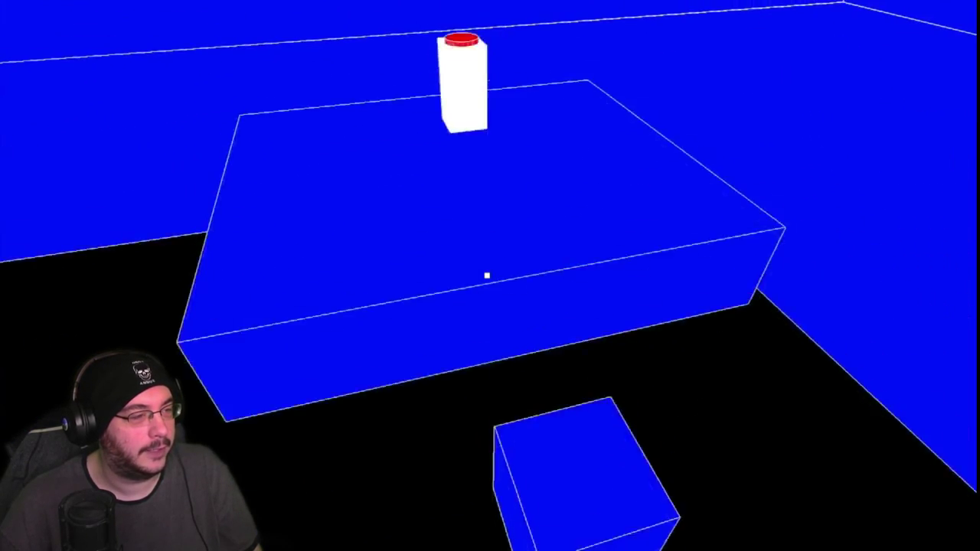
{"action": "key", "text": "w"}
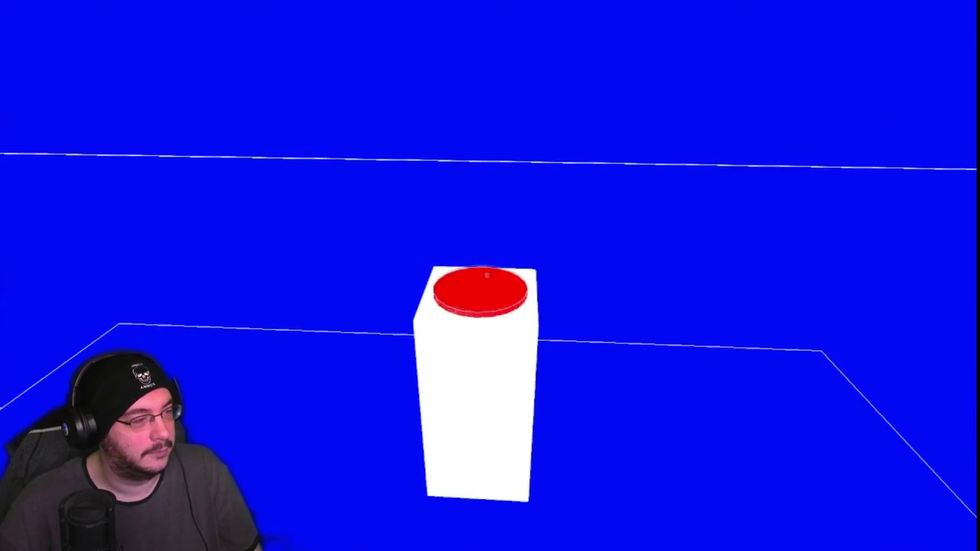
{"action": "key", "text": "w"}
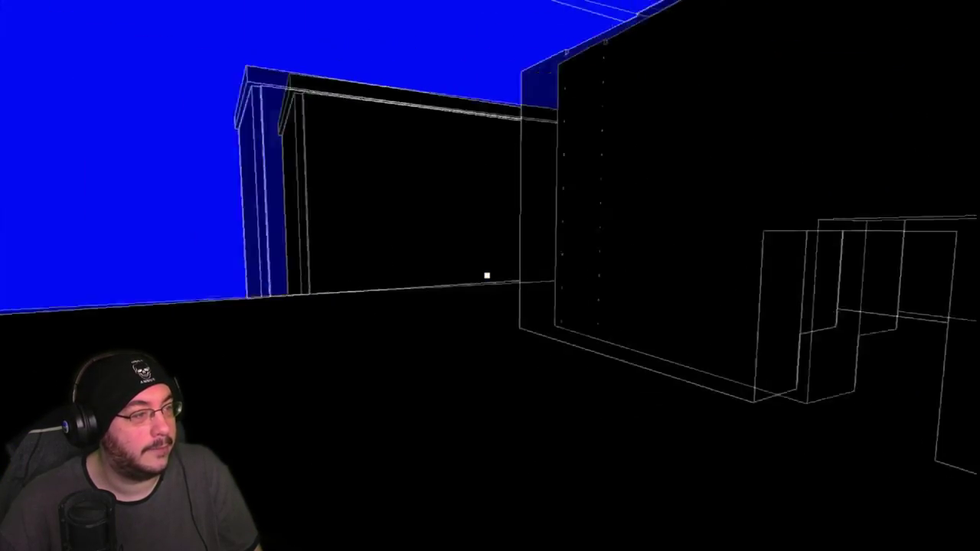
{"action": "key", "text": "w"}
{"action": "key", "text": "w"}
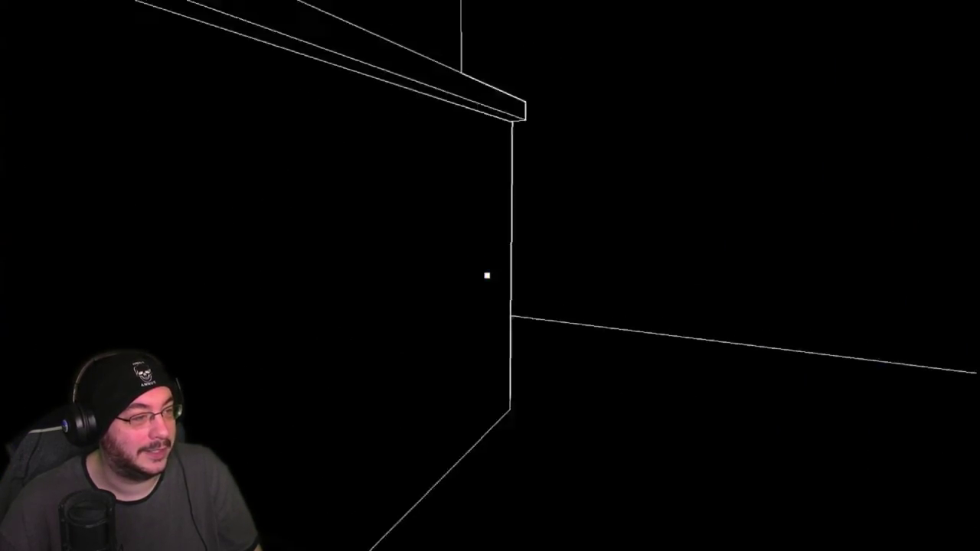
{"action": "key", "text": "w"}
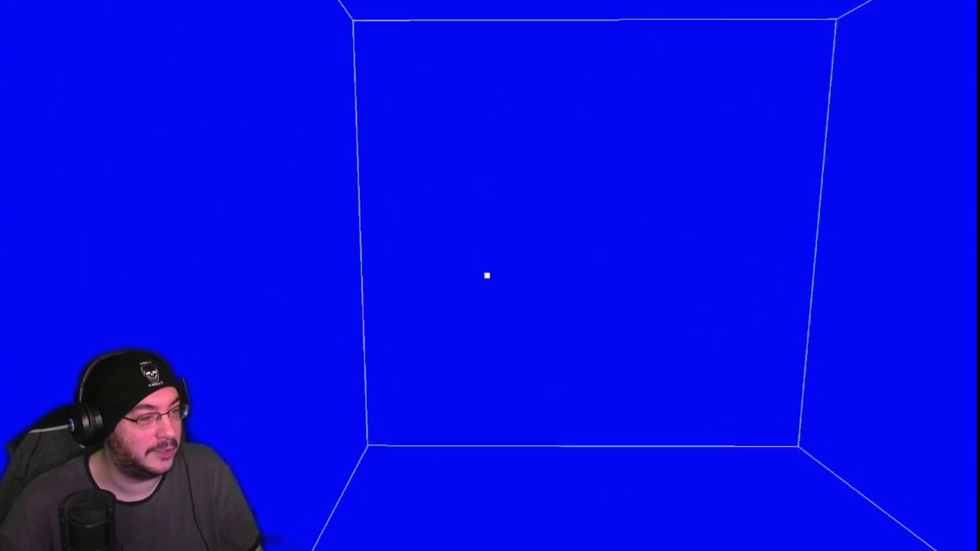
{"action": "key", "text": "w"}
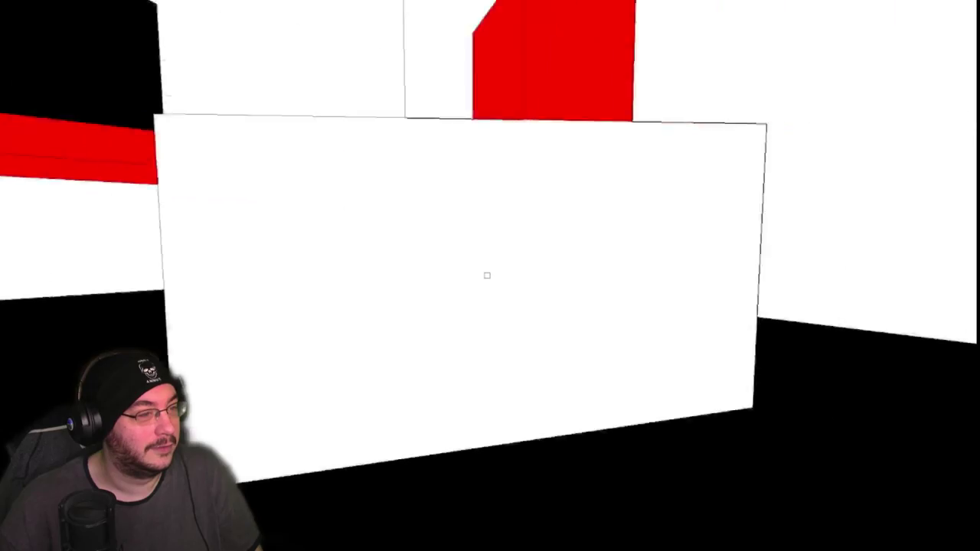
{"action": "key", "text": "w"}
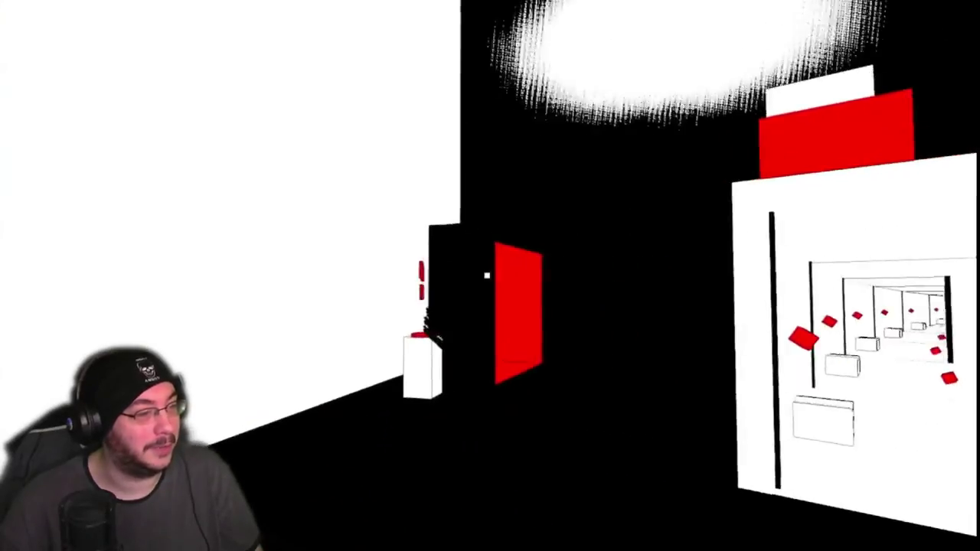
{"action": "key", "text": "w"}
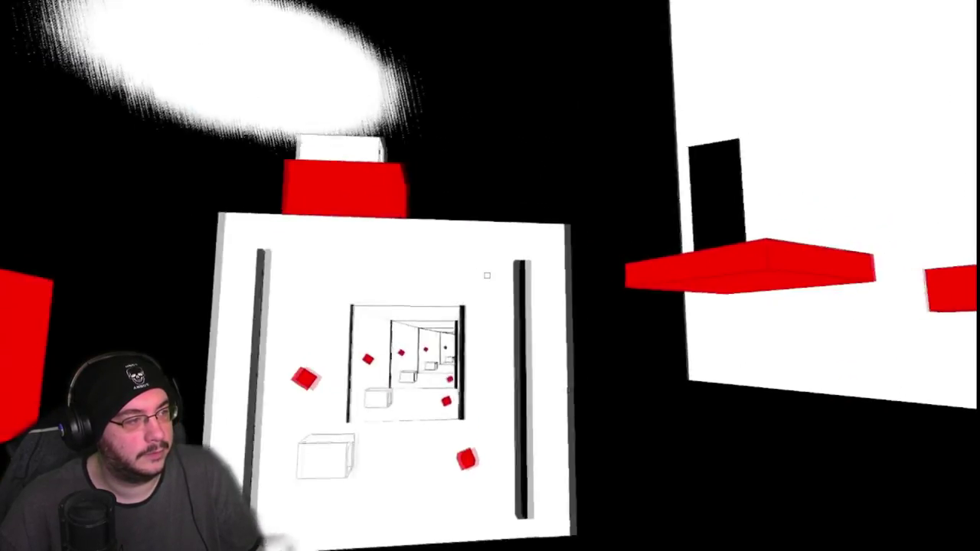
{"action": "key", "text": "w"}
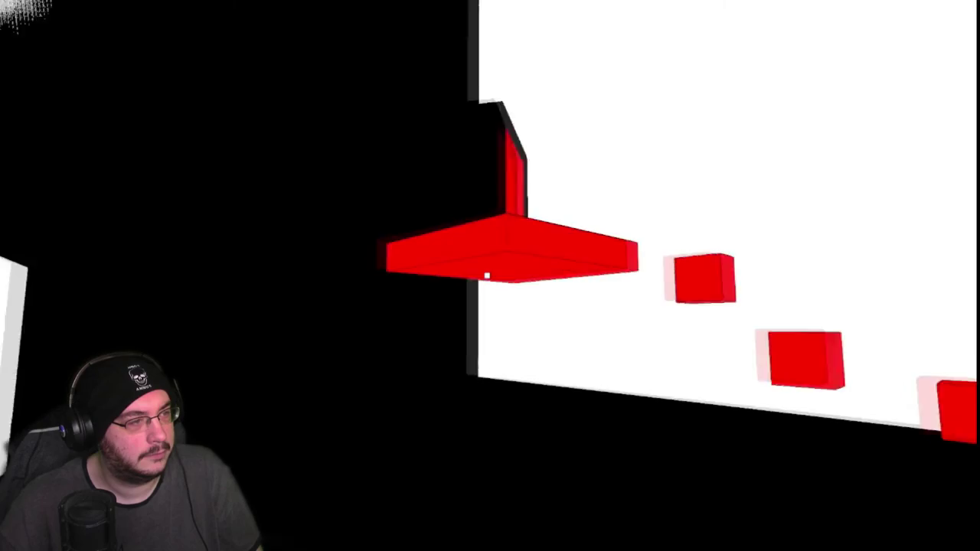
{"action": "key", "text": "w"}
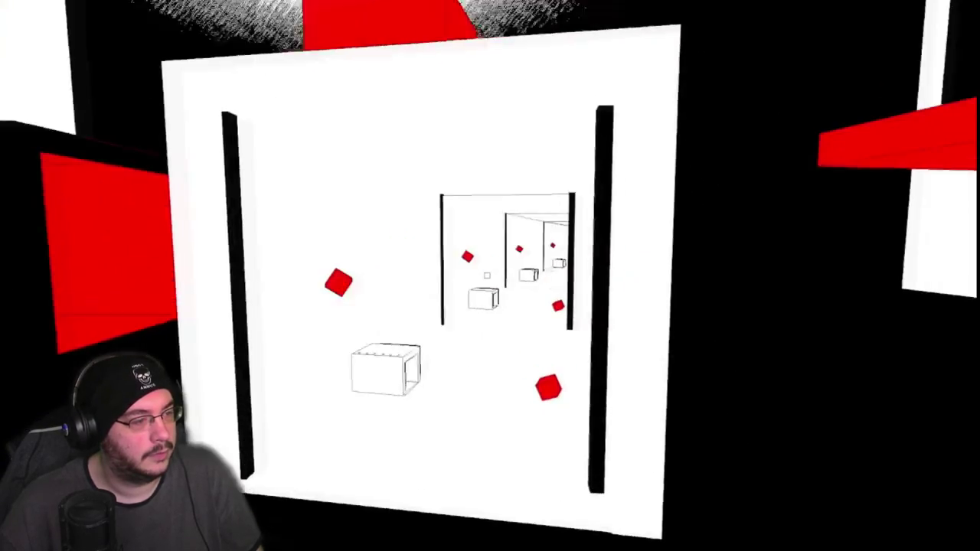
{"action": "key", "text": "w"}
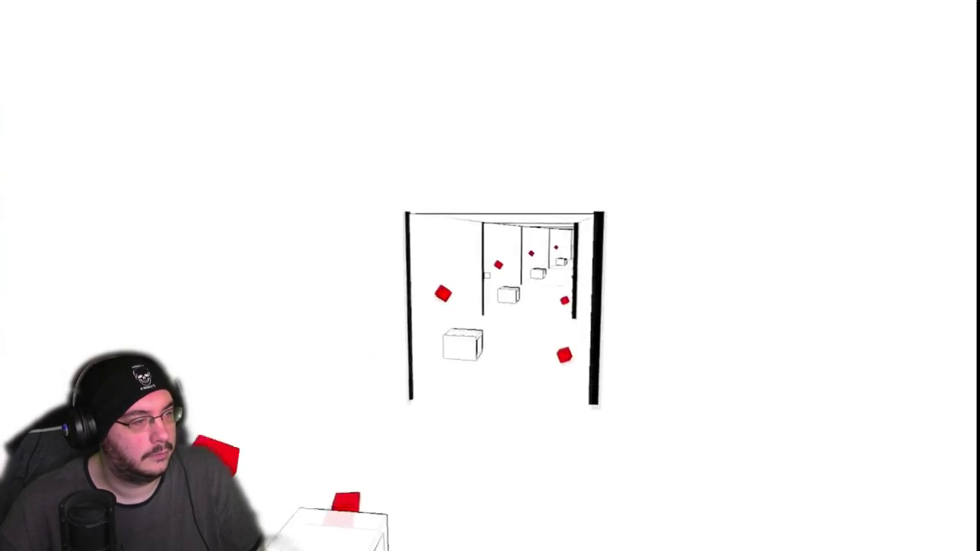
{"action": "key", "text": "w"}
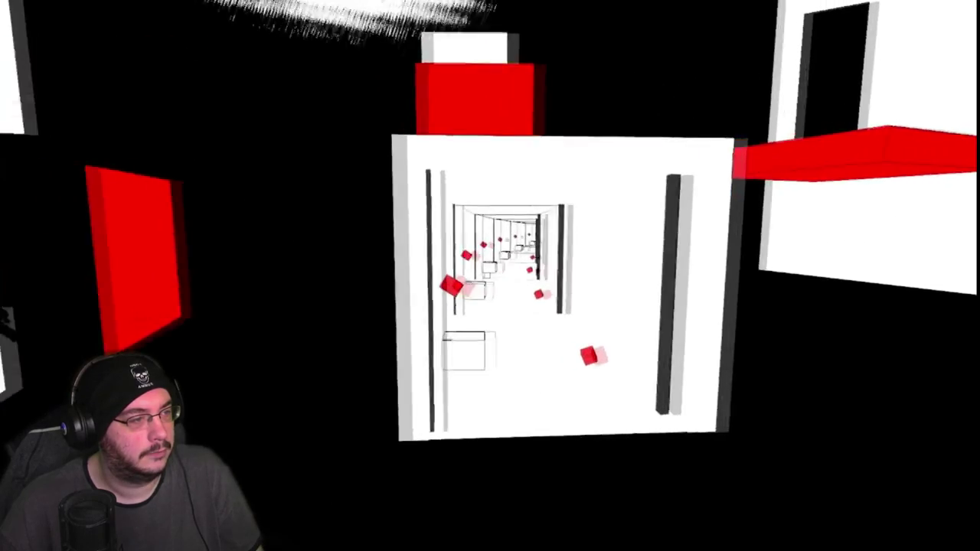
{"action": "key", "text": "w"}
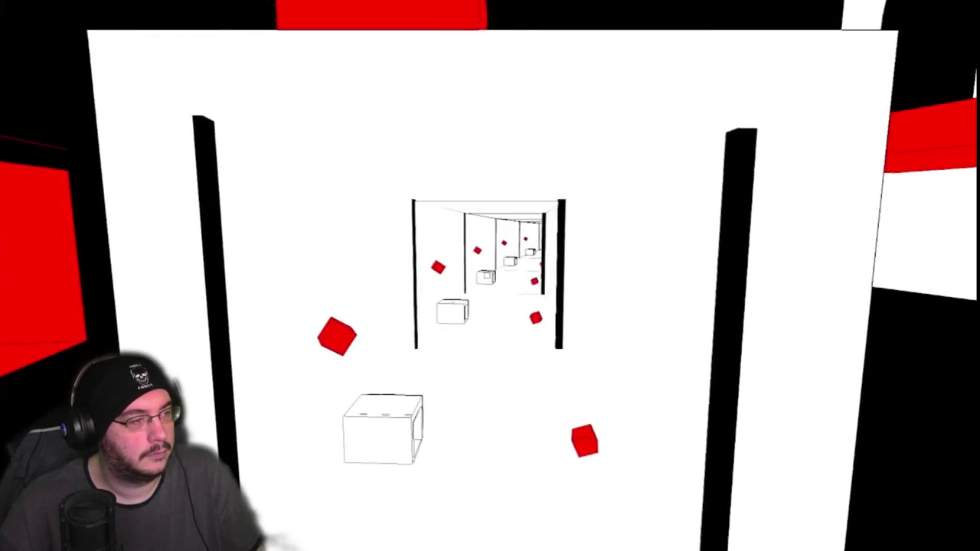
{"action": "key", "text": "w"}
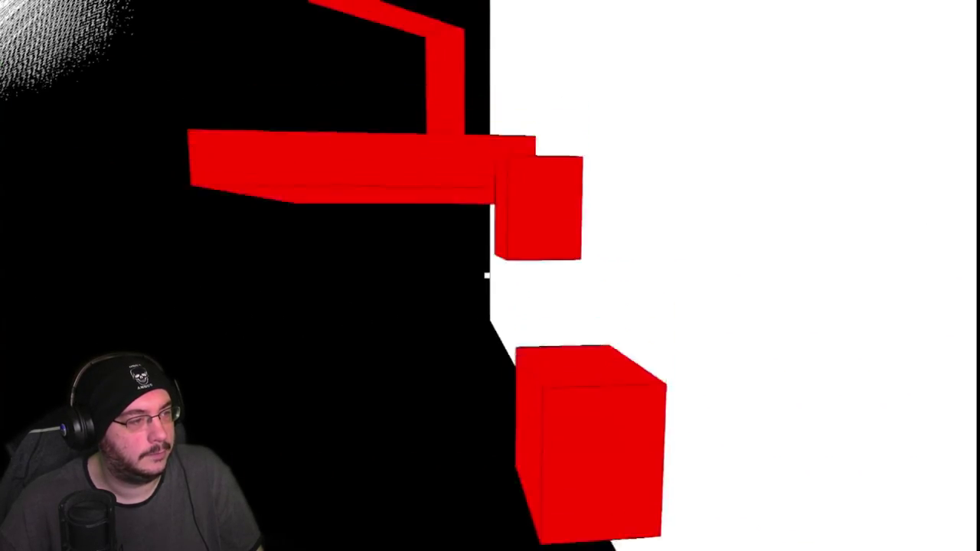
{"action": "key", "text": "w"}
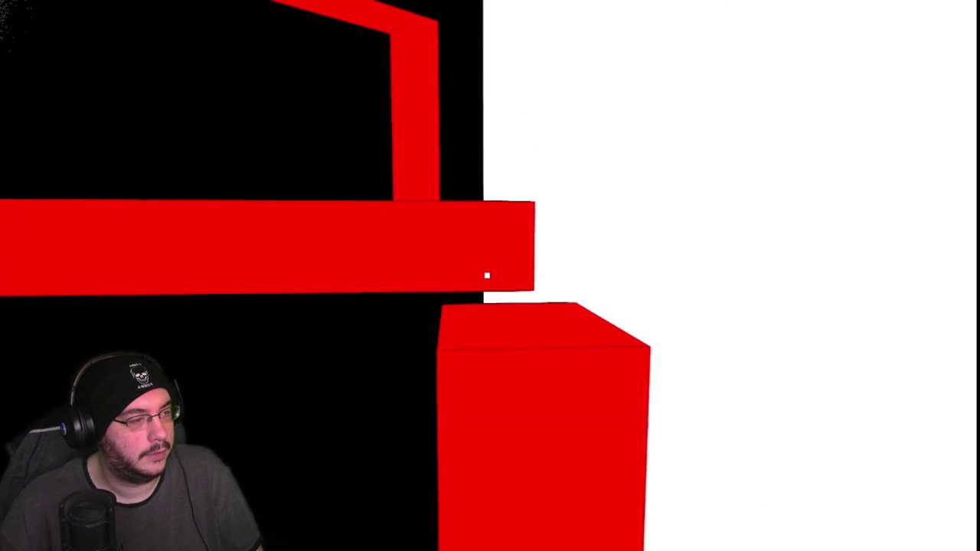
{"action": "key", "text": "w"}
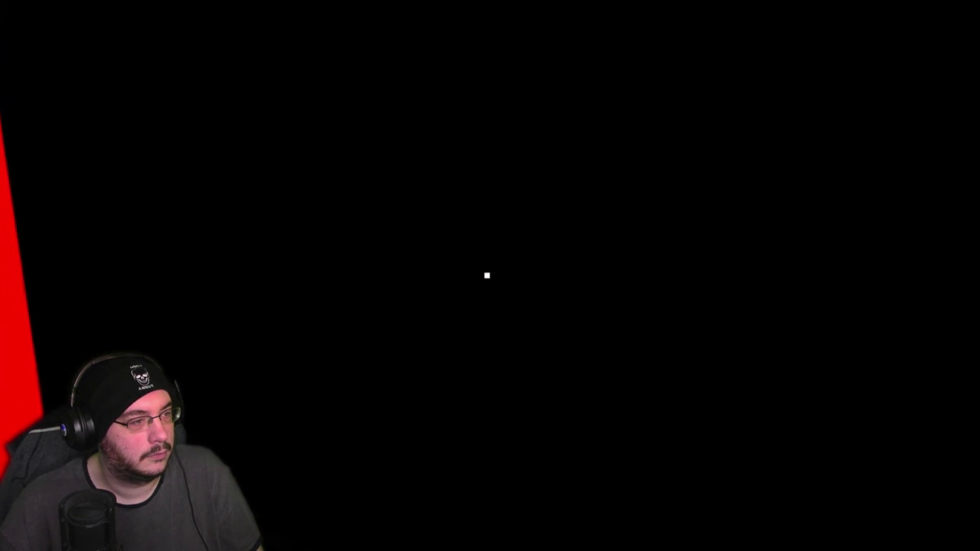
{"action": "key", "text": "w"}
{"action": "key", "text": "w"}
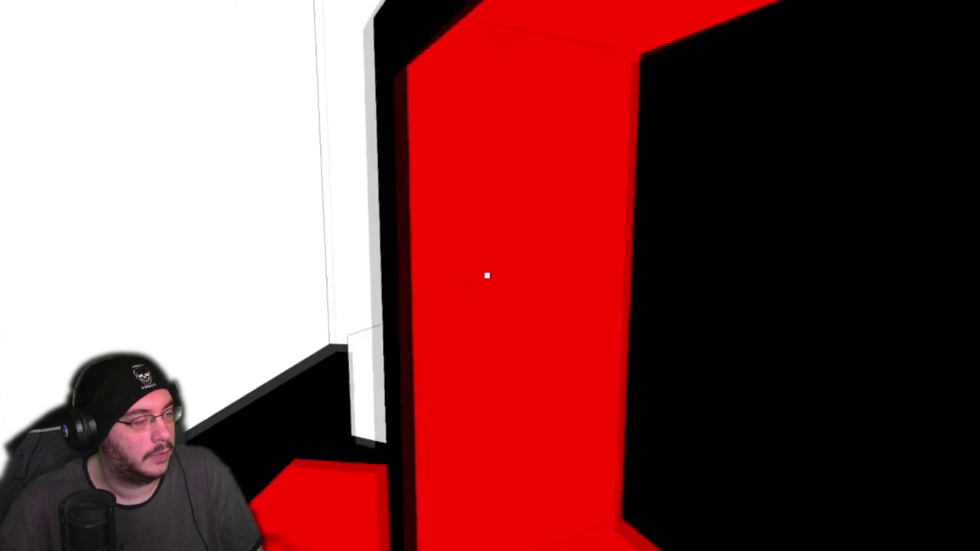
{"action": "key", "text": "w"}
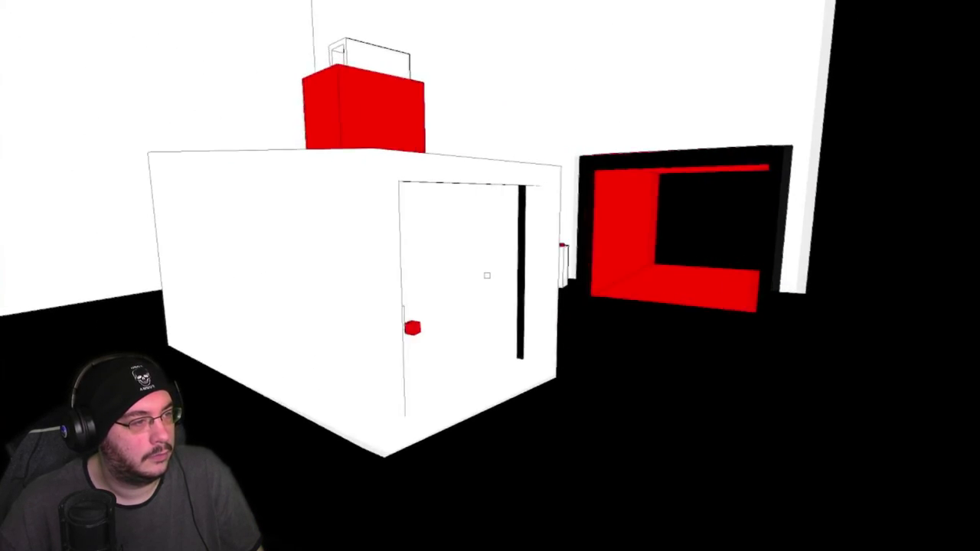
{"action": "key", "text": "w"}
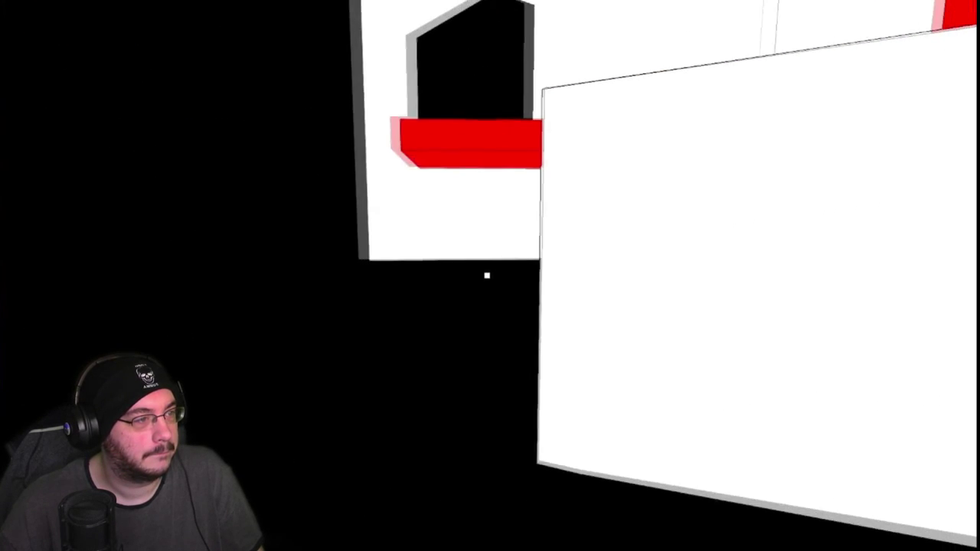
{"action": "key", "text": "w"}
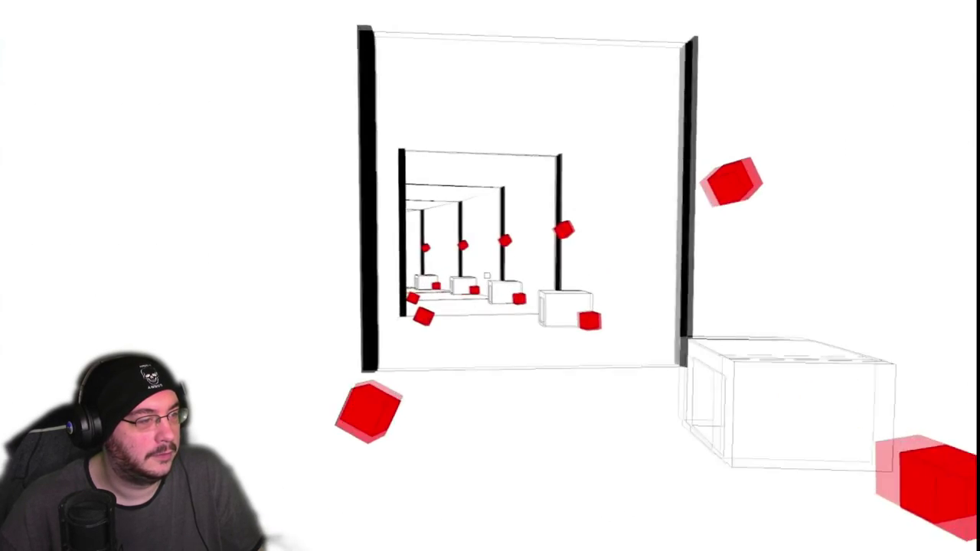
{"action": "key", "text": "w"}
{"action": "key", "text": "w"}
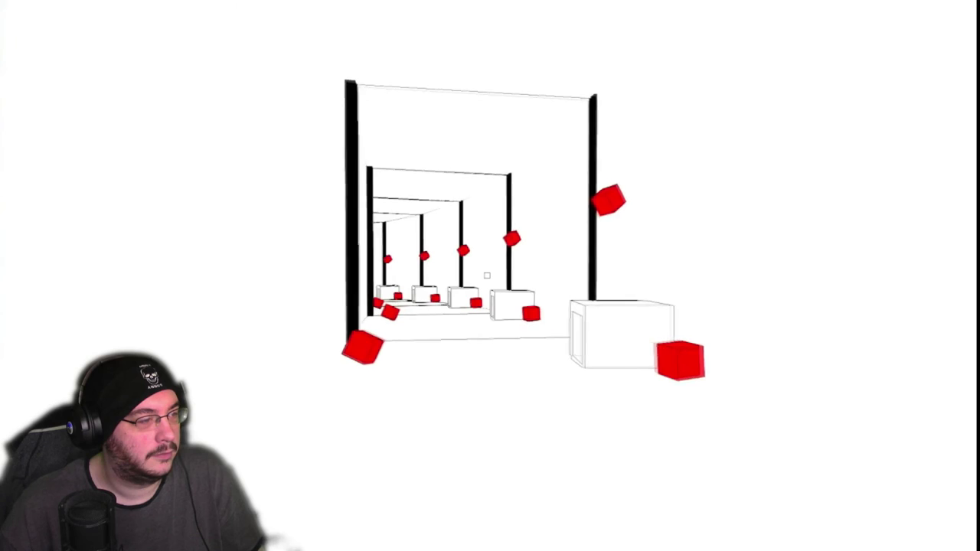
{"action": "key", "text": "w"}
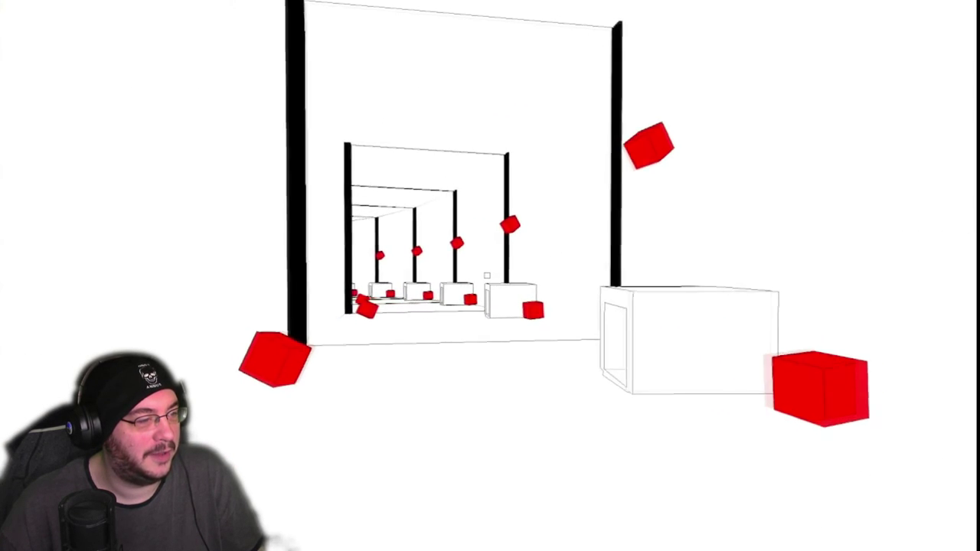
{"action": "key", "text": "w"}
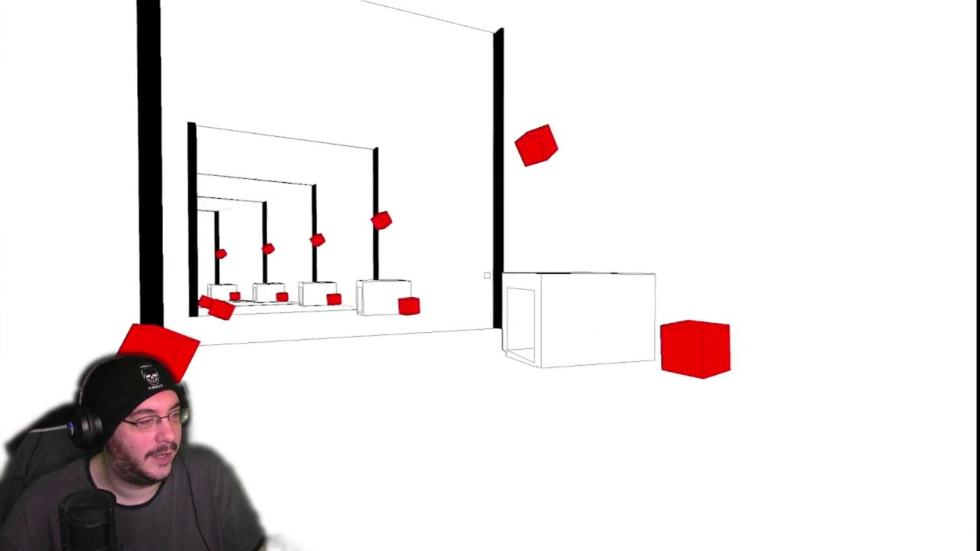
{"action": "key", "text": "w"}
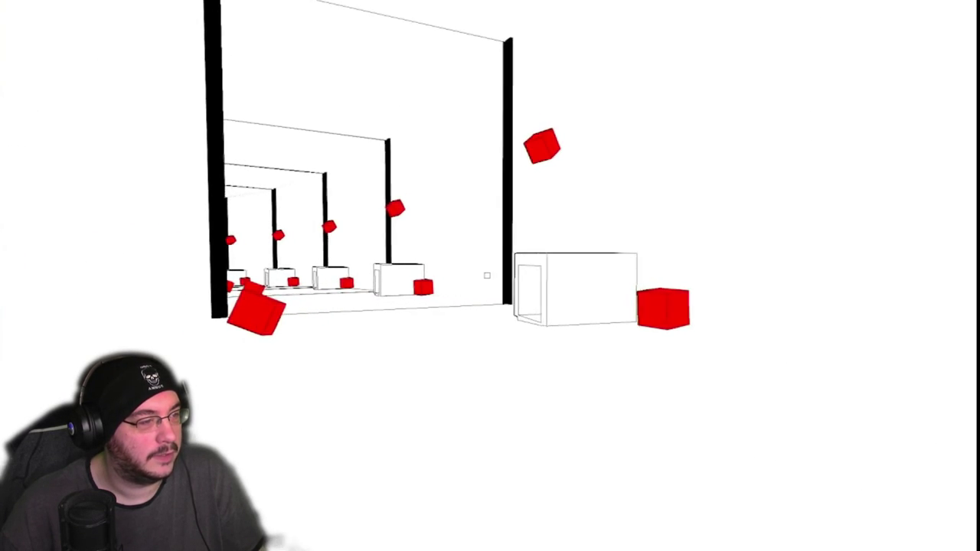
{"action": "key", "text": "w"}
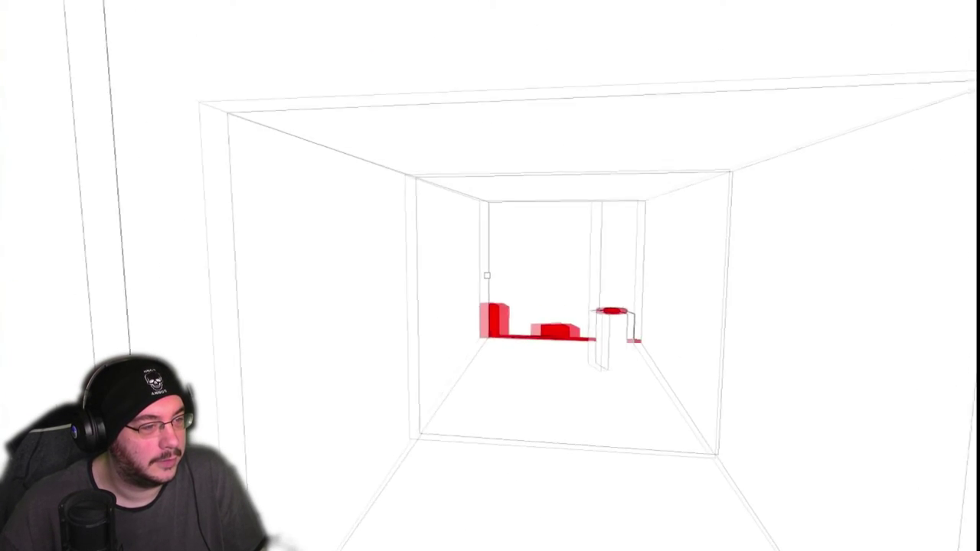
{"action": "key", "text": "w"}
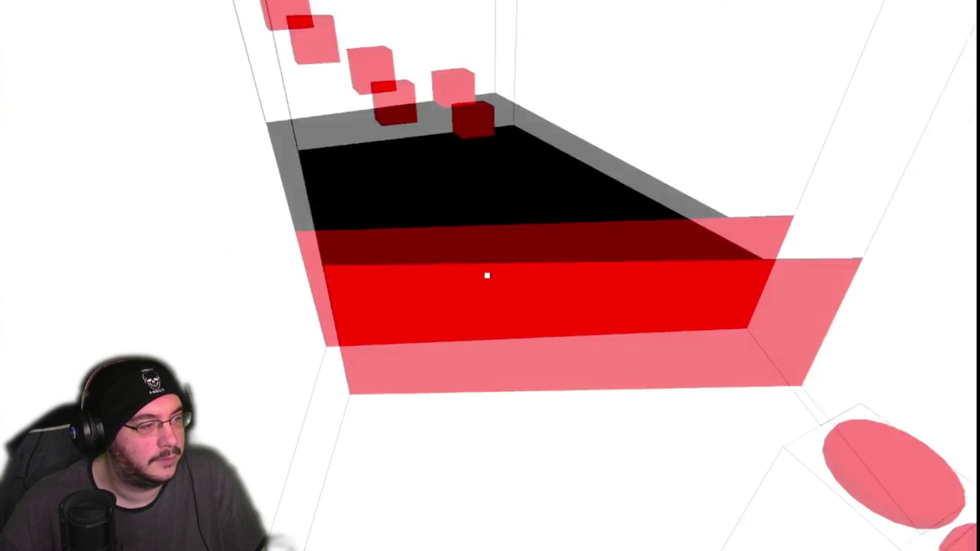
{"action": "key", "text": "w"}
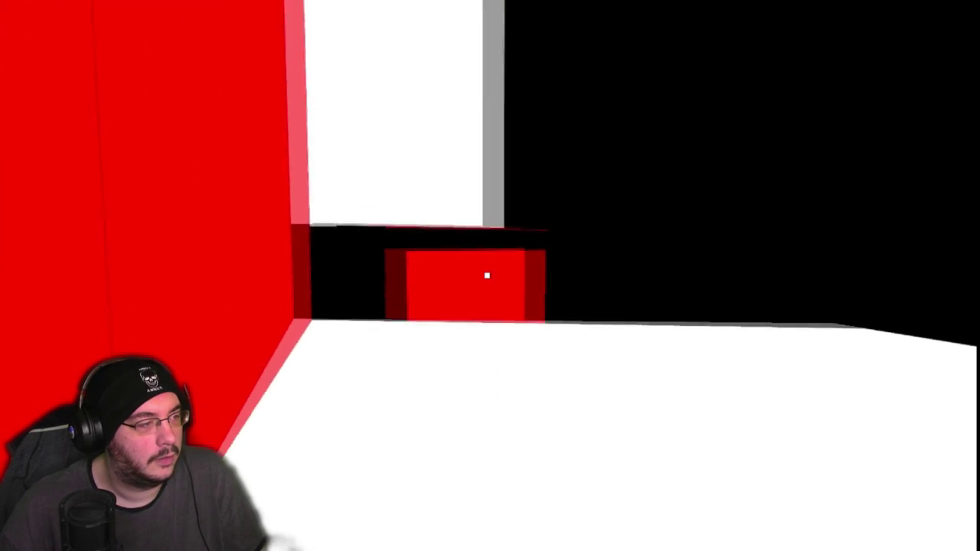
{"action": "key", "text": "w"}
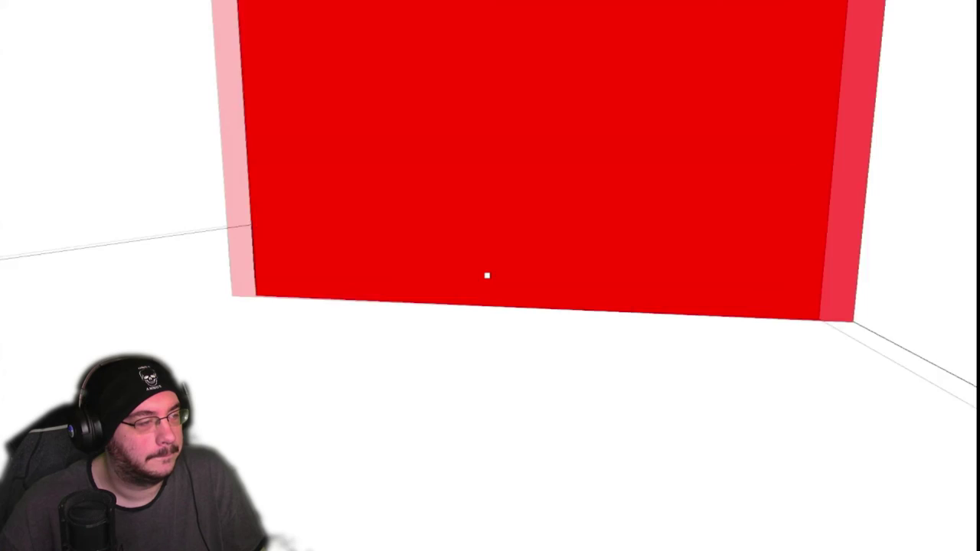
{"action": "key", "text": "w"}
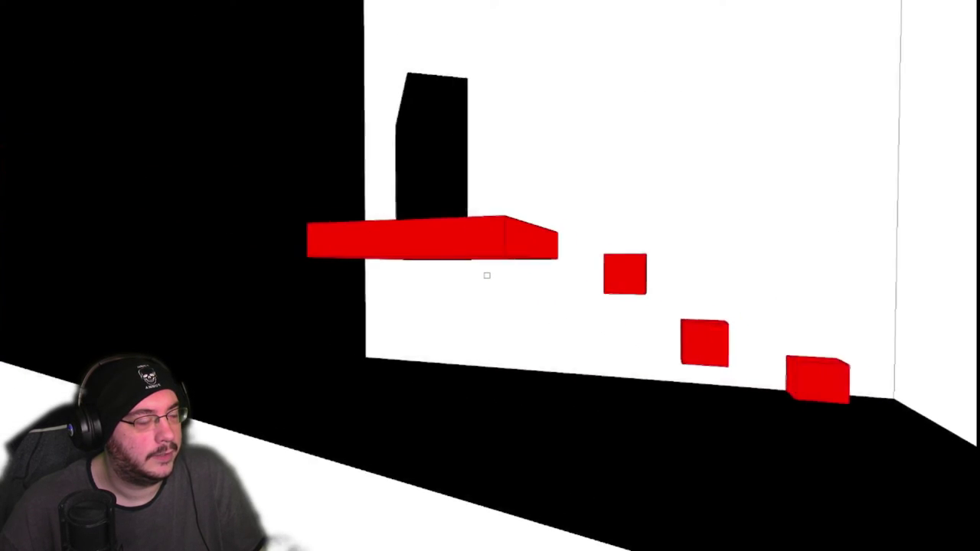
{"action": "key", "text": "w"}
{"action": "key", "text": "w"}
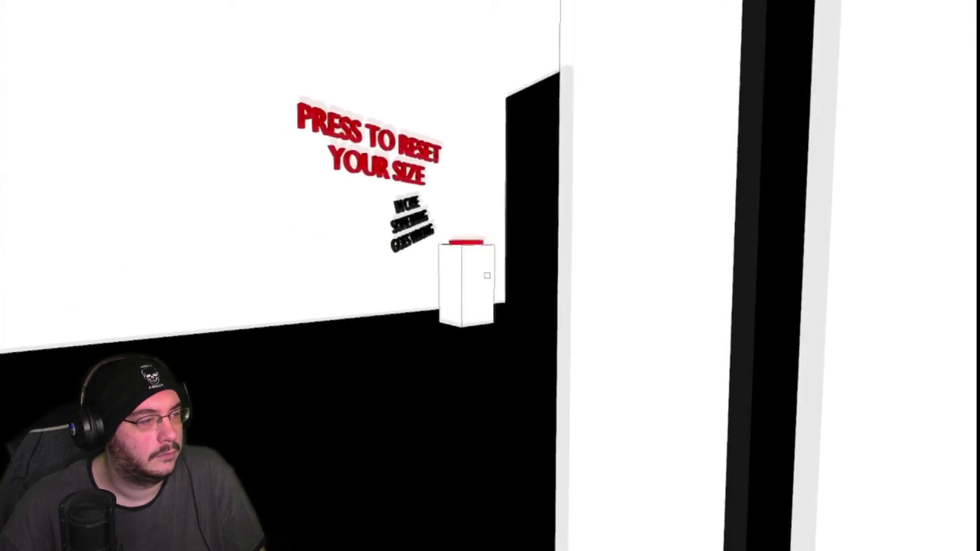
{"action": "key", "text": "w"}
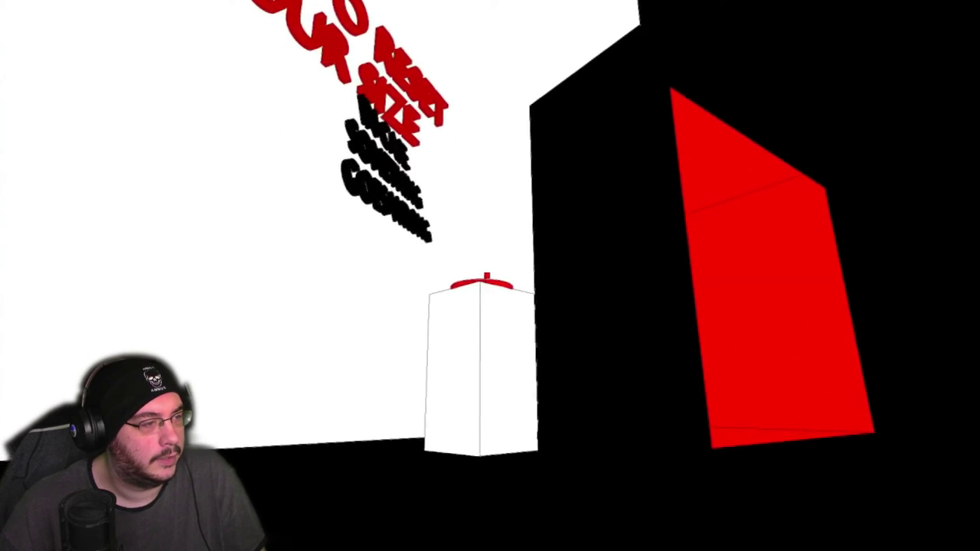
{"action": "key", "text": "w"}
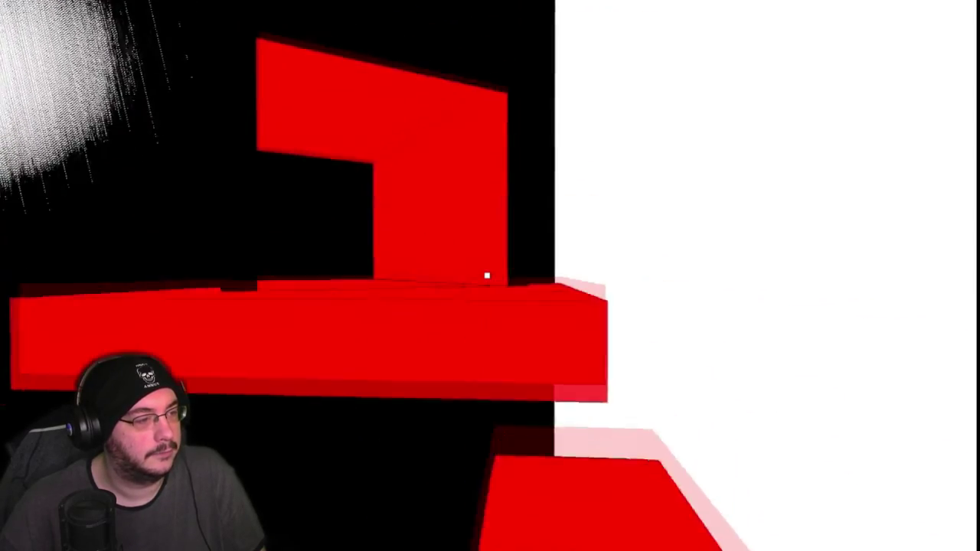
{"action": "key", "text": "w"}
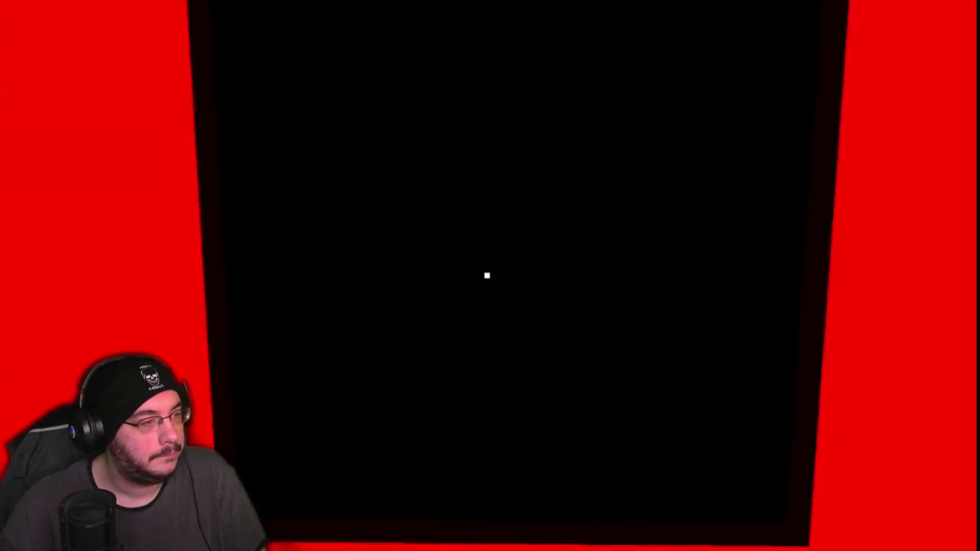
{"action": "key", "text": "w"}
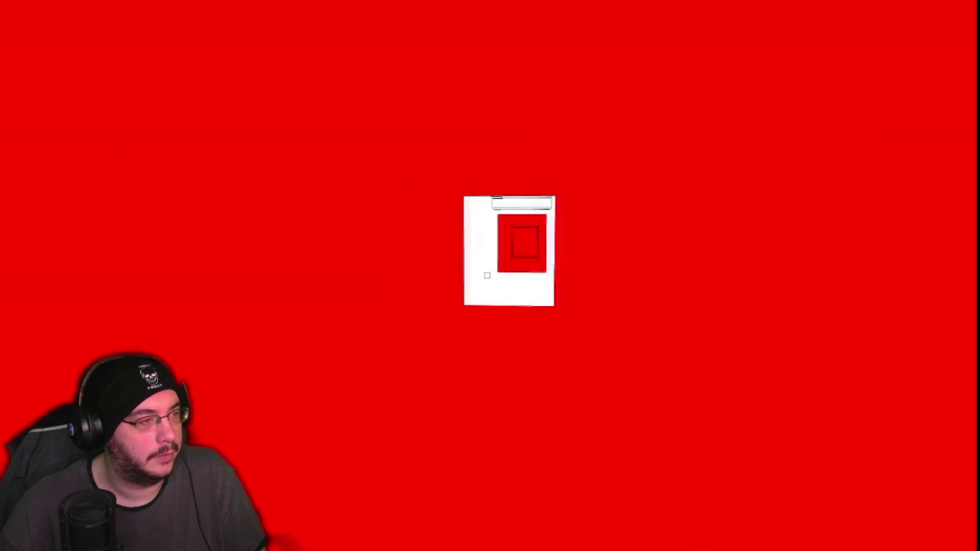
{"action": "key", "text": "w"}
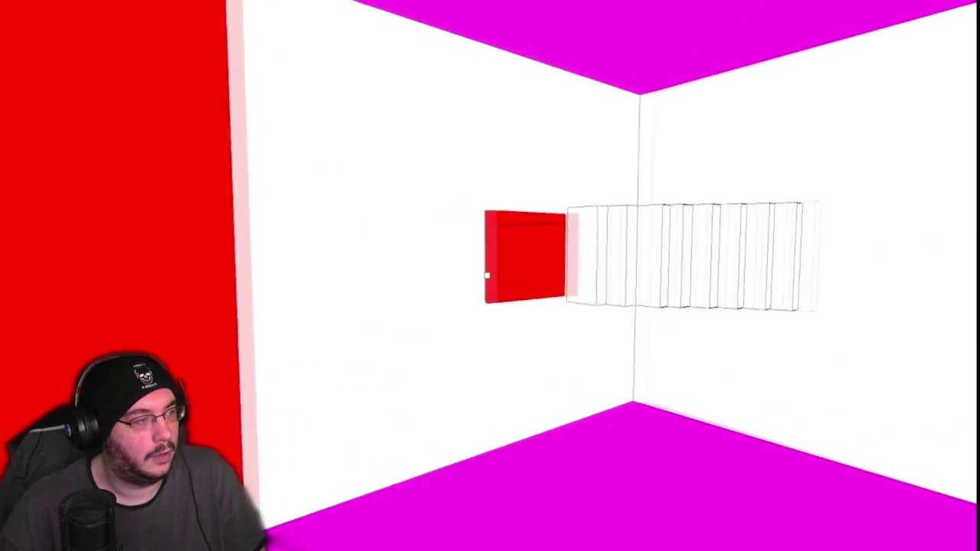
{"action": "key", "text": "w"}
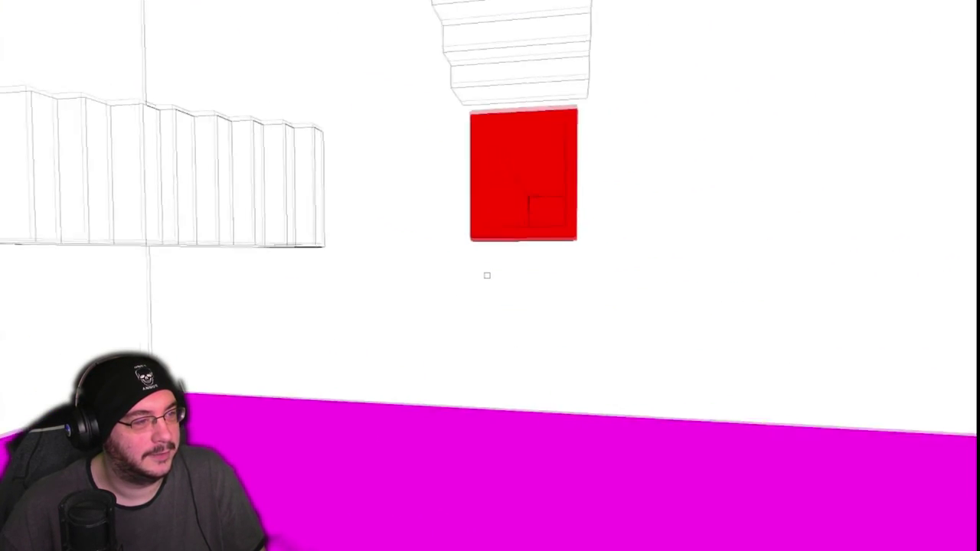
{"action": "key", "text": "w"}
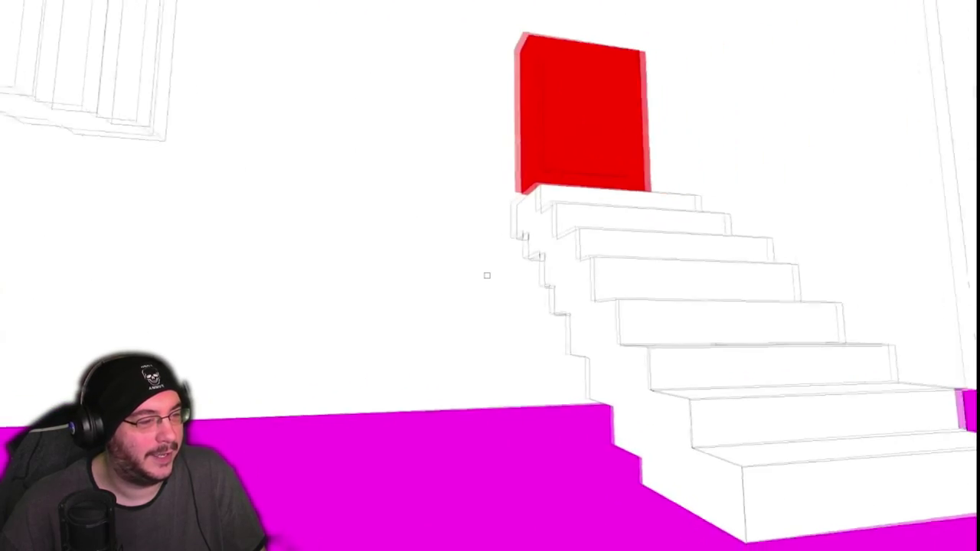
{"action": "key", "text": "w"}
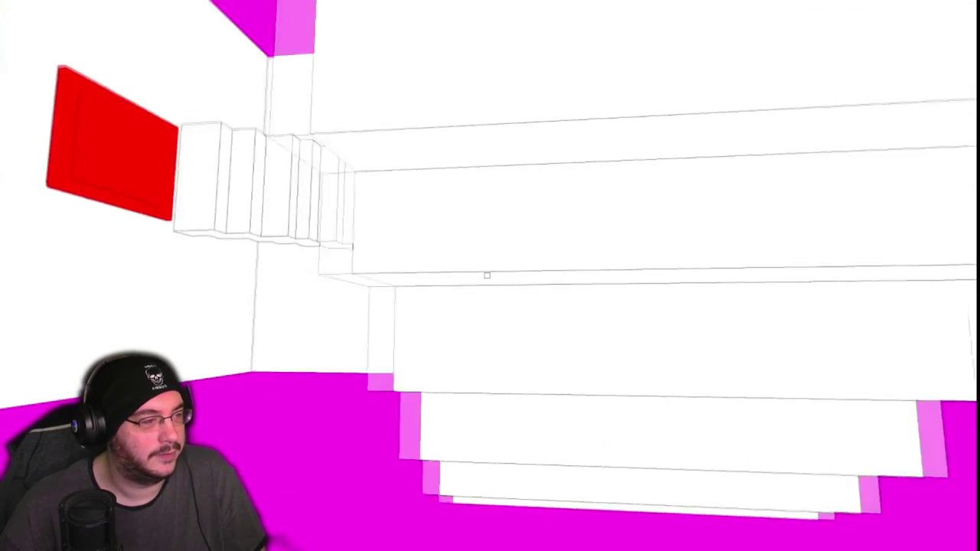
{"action": "key", "text": "w"}
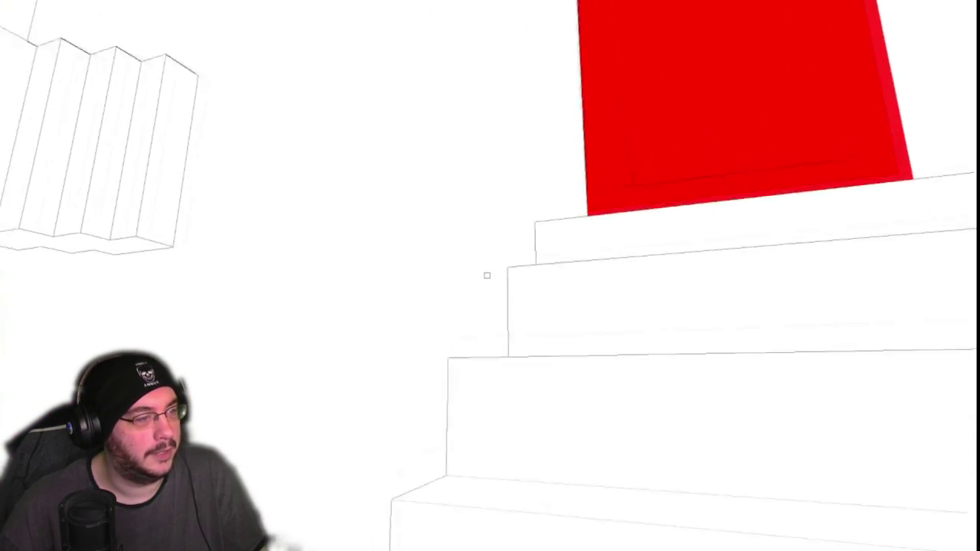
{"action": "key", "text": "w"}
{"action": "key", "text": "w"}
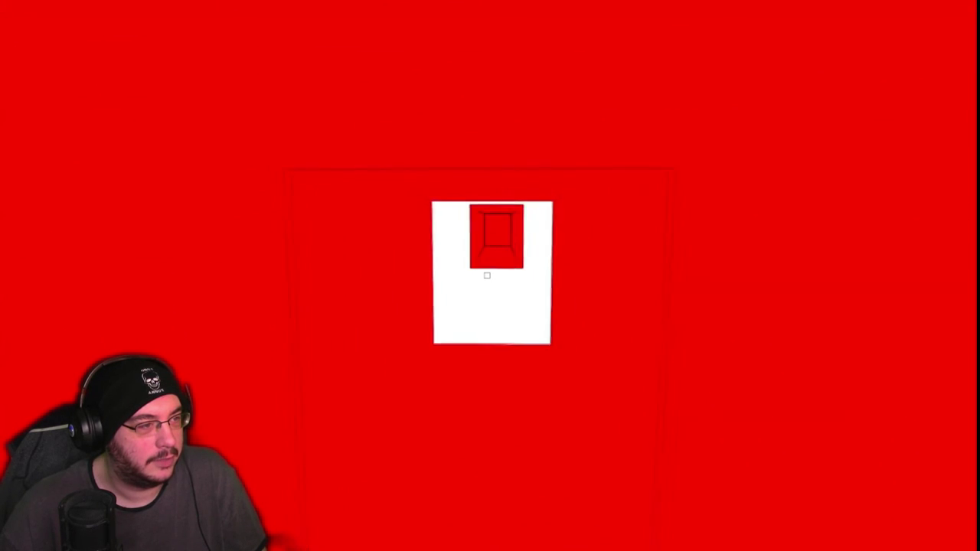
{"action": "key", "text": "w"}
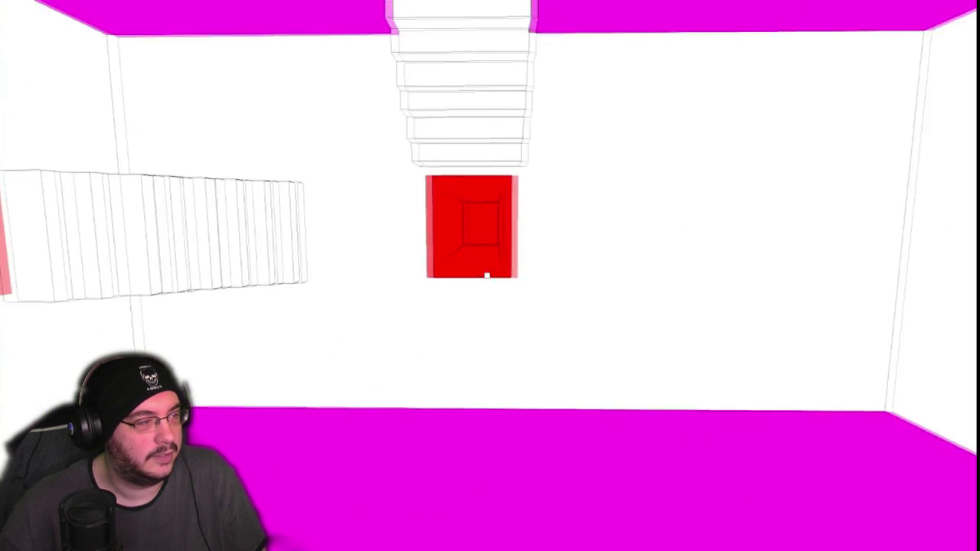
{"action": "key", "text": "w"}
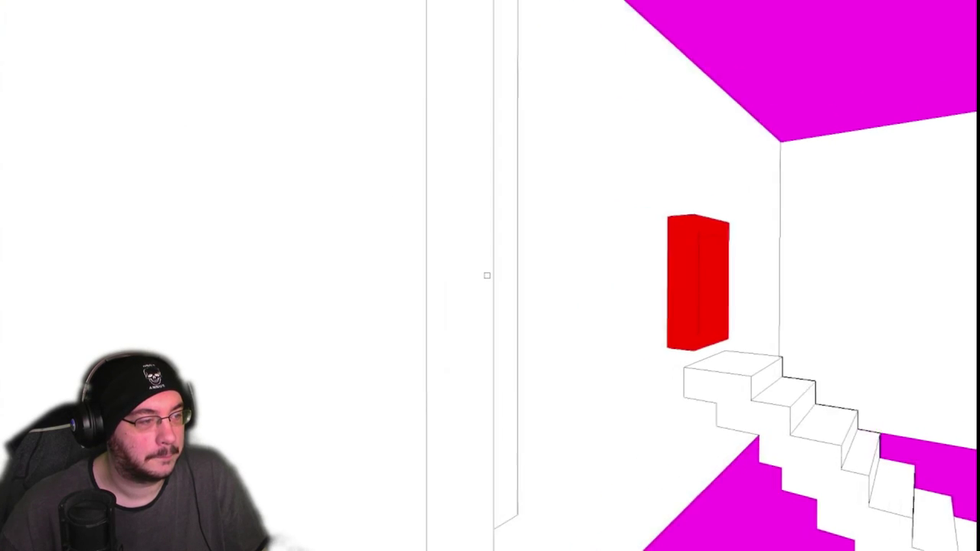
{"action": "key", "text": "w"}
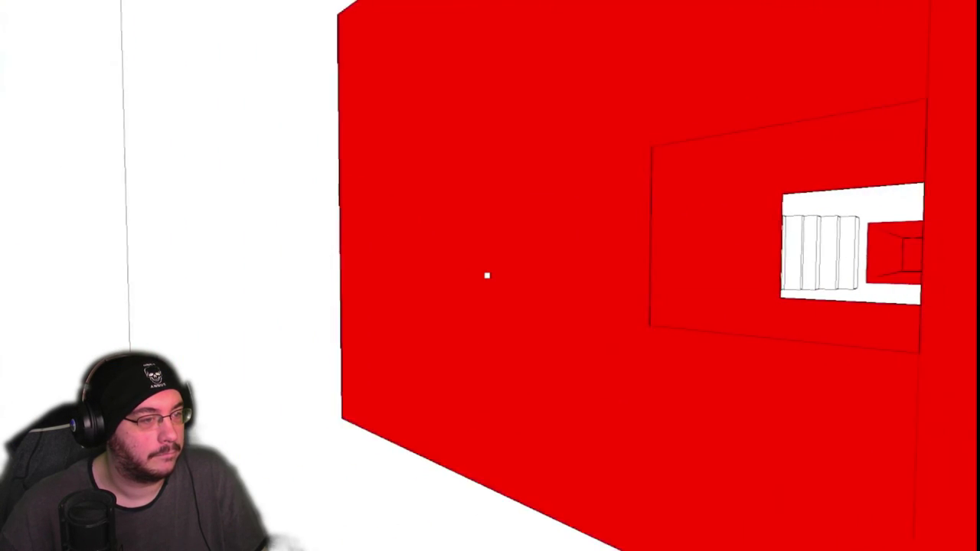
{"action": "key", "text": "w"}
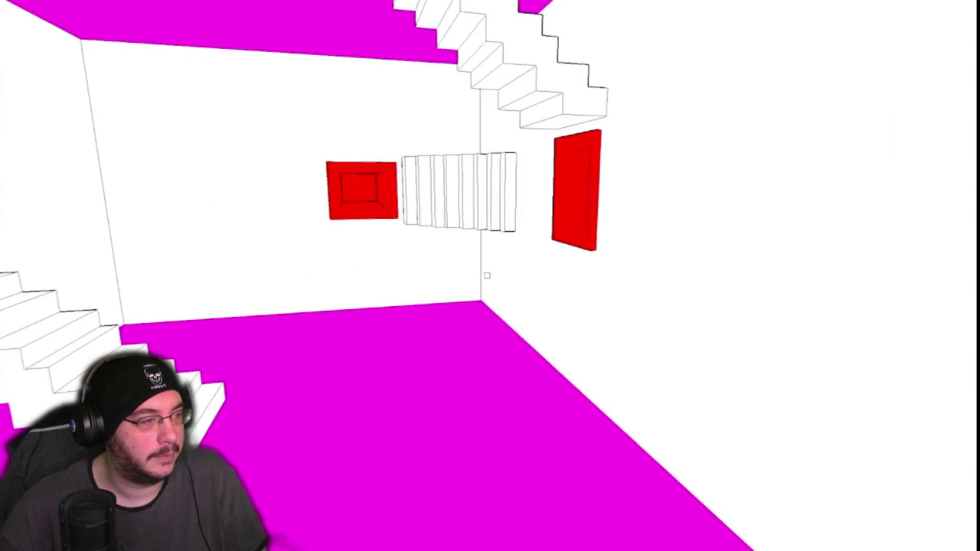
{"action": "key", "text": "w"}
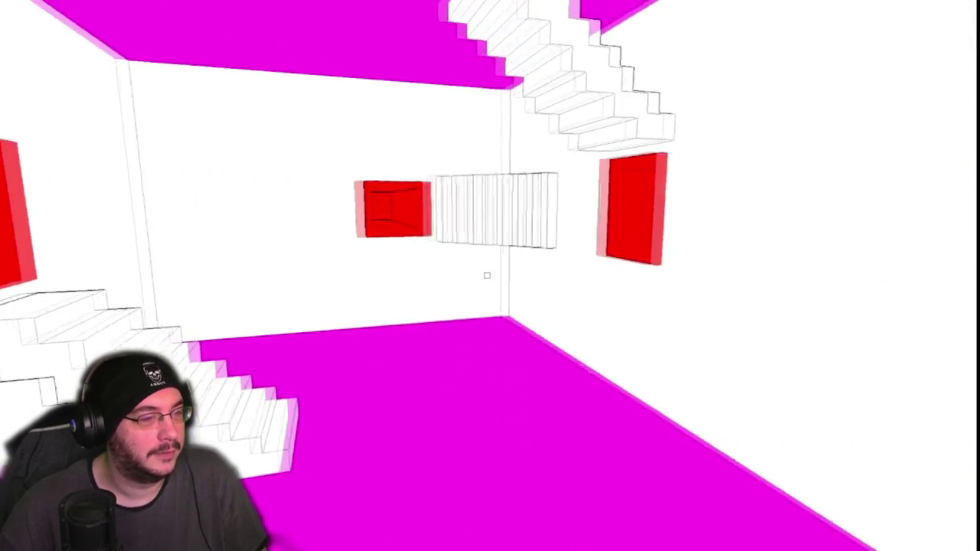
{"action": "key", "text": "w"}
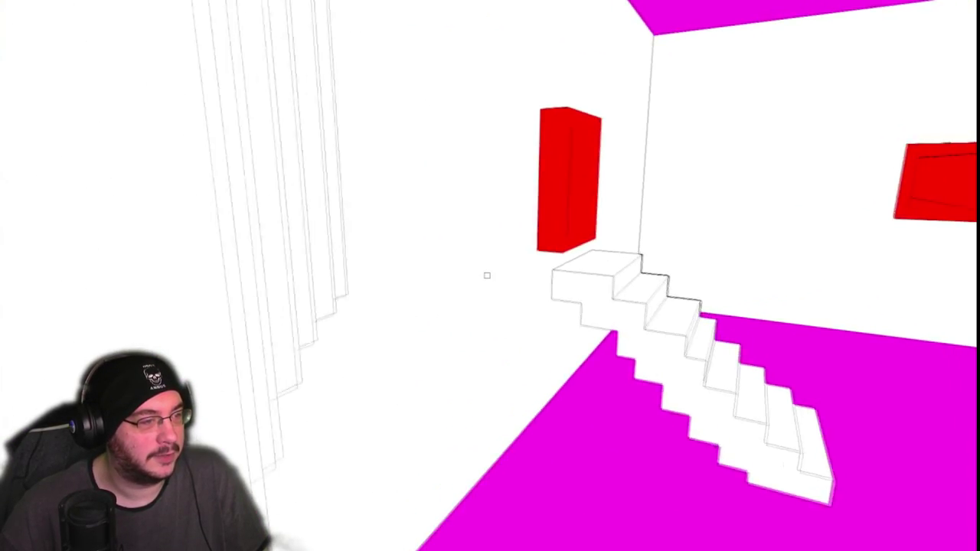
{"action": "key", "text": "w"}
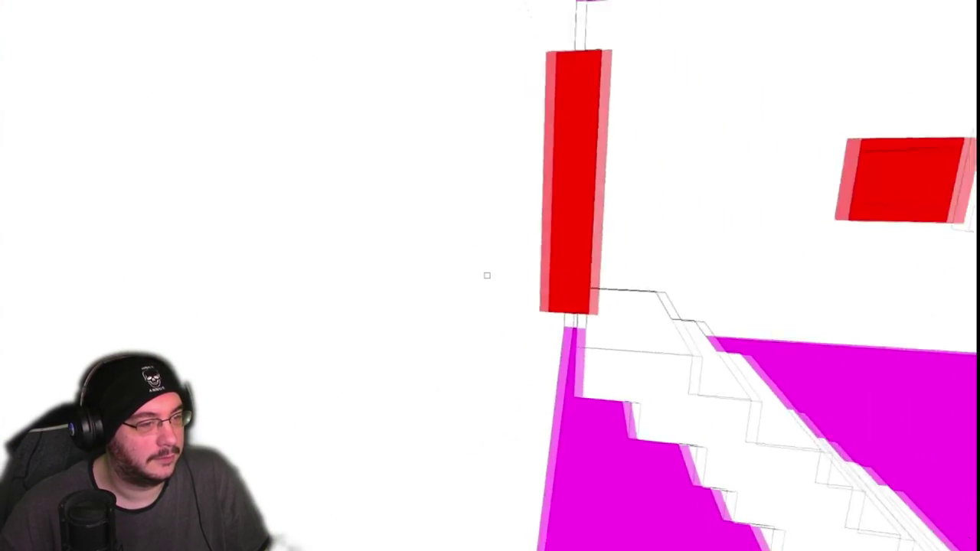
{"action": "key", "text": "w"}
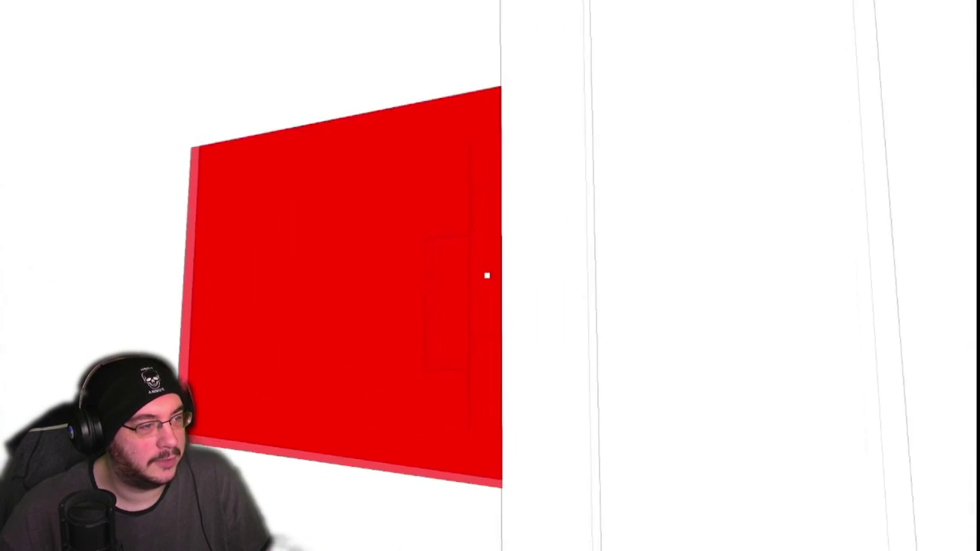
{"action": "key", "text": "w"}
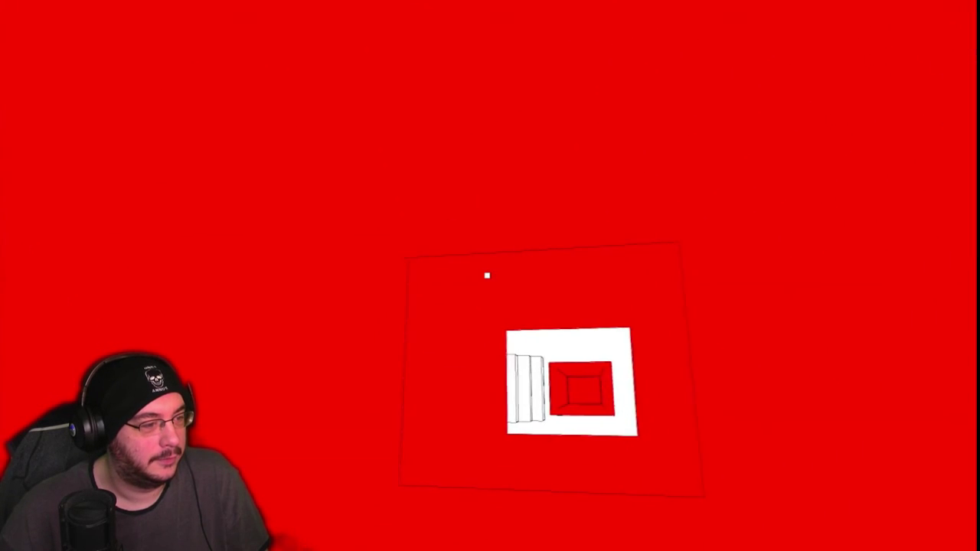
{"action": "key", "text": "w"}
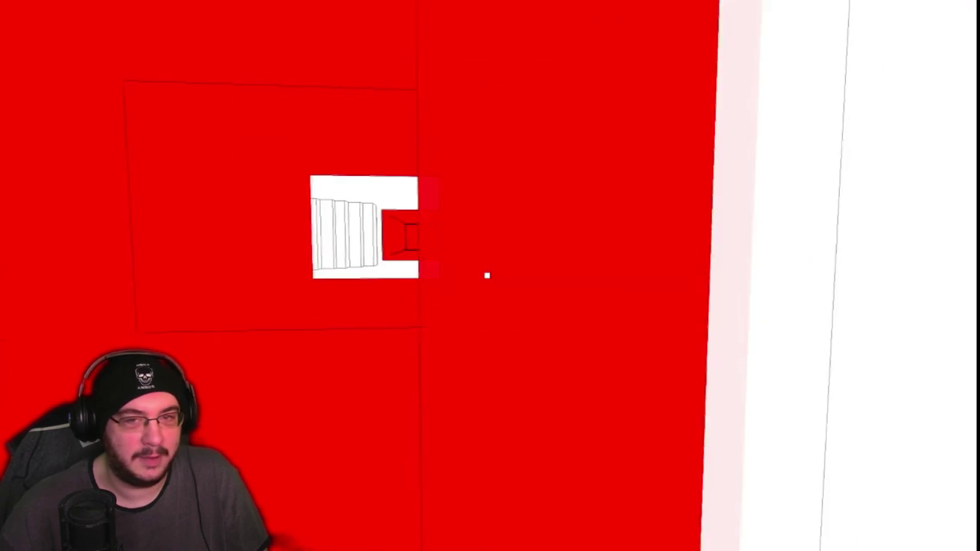
{"action": "key", "text": "w"}
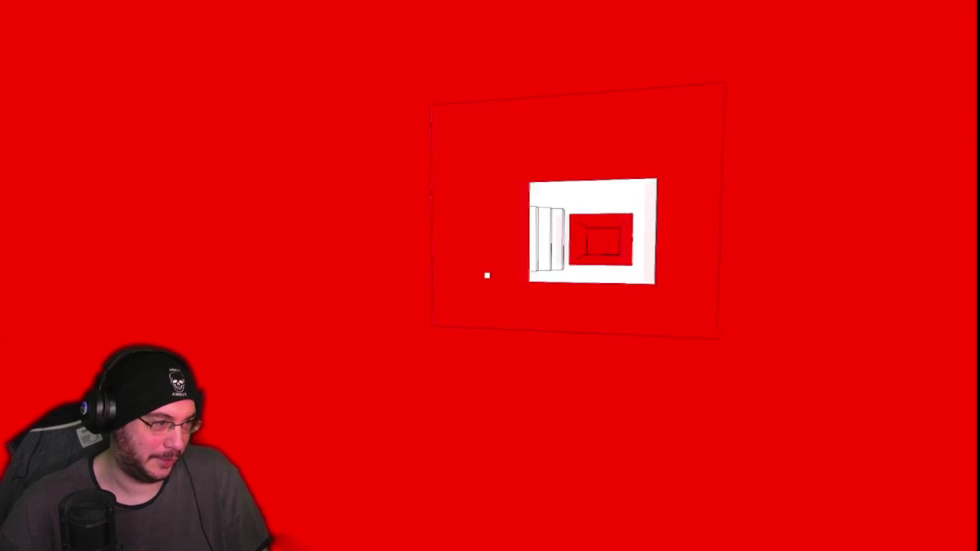